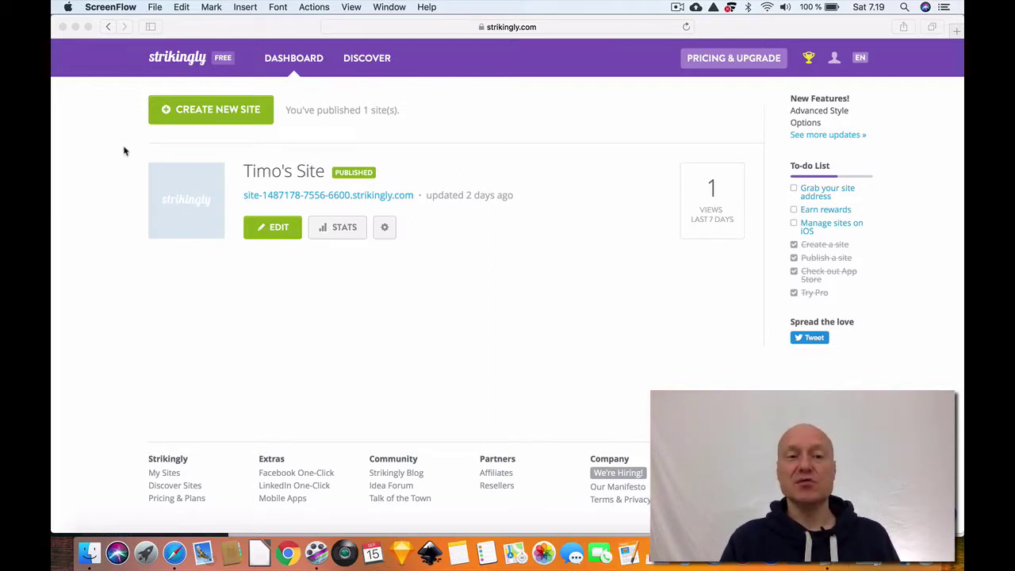
Start creating a new site and look through the gallery of all templates.
{"action": "left_click", "coordinate": [221, 119]}
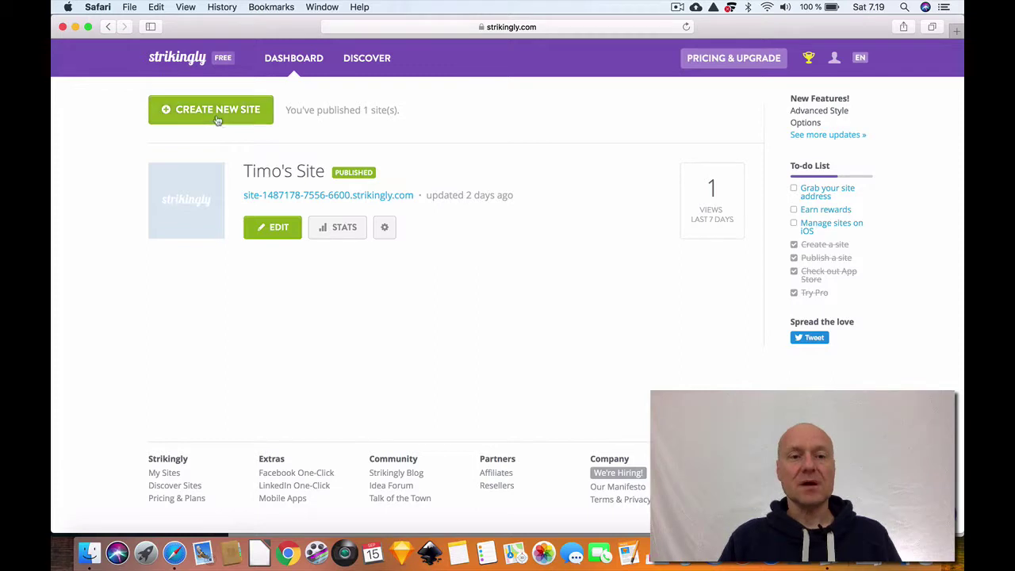
{"action": "left_click", "coordinate": [217, 119]}
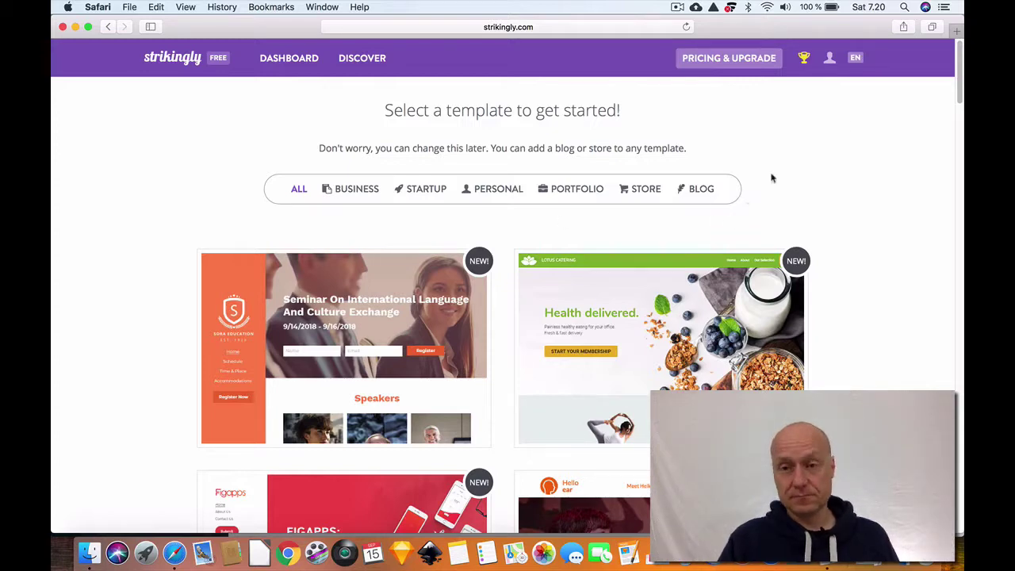
{"action": "left_click_drag", "start_coordinate": [960, 78], "coordinate": [957, 203]}
{"action": "left_click_drag", "start_coordinate": [957, 226], "coordinate": [776, 38]}
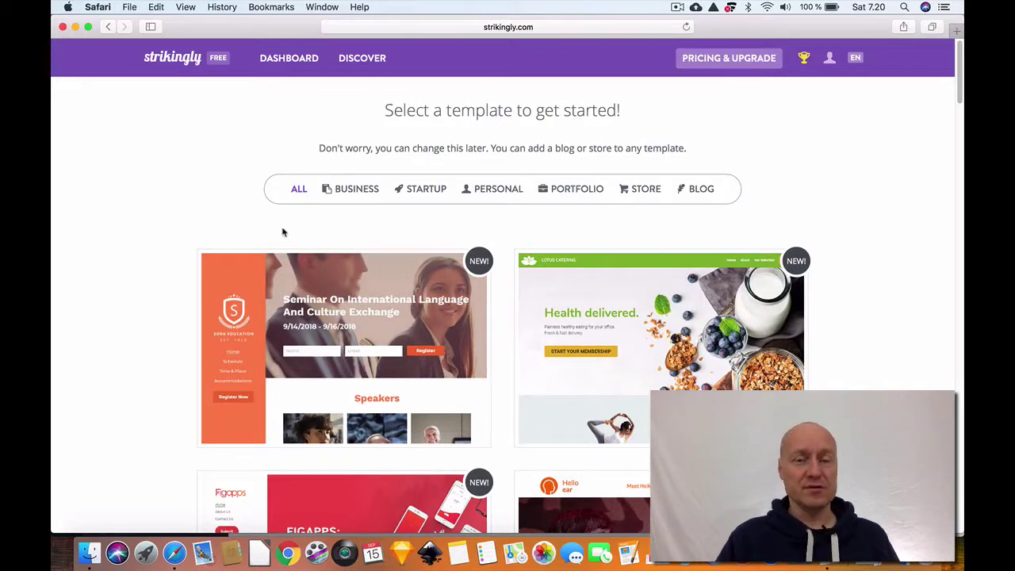
Browse the templates offered in the Business, Startup and Personal categories.
{"action": "left_click", "coordinate": [354, 190]}
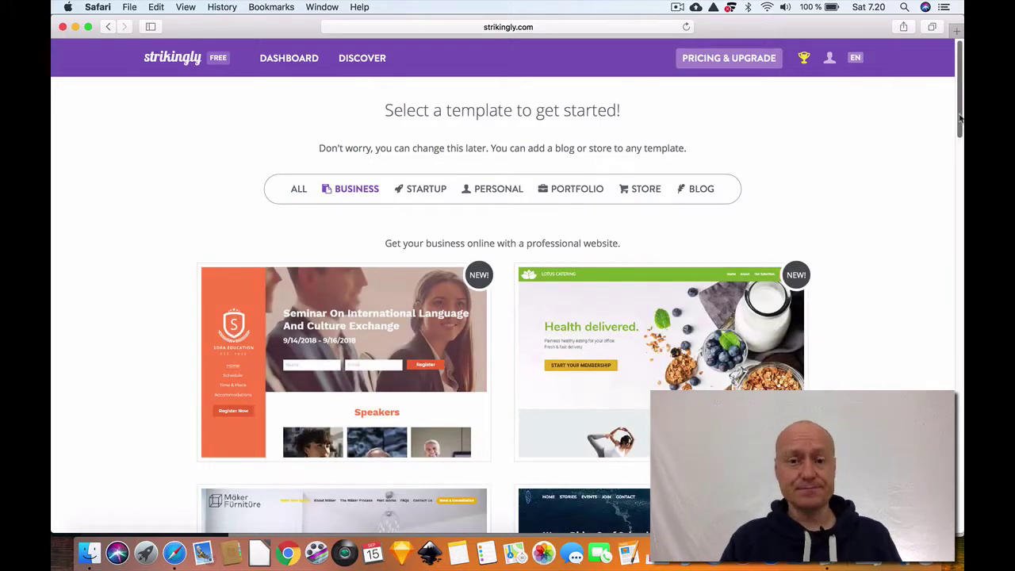
{"action": "mouse_move", "coordinate": [961, 118]}
{"action": "left_mouse_down"}
{"action": "mouse_move", "coordinate": [963, 424]}
{"action": "mouse_move", "coordinate": [961, 122]}
{"action": "left_mouse_up"}
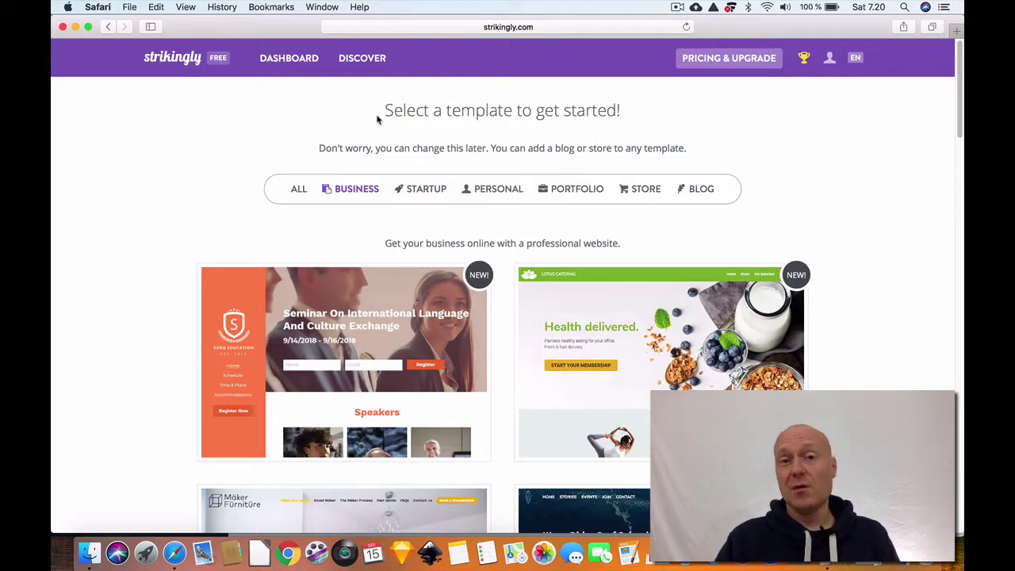
{"action": "left_click", "coordinate": [423, 196]}
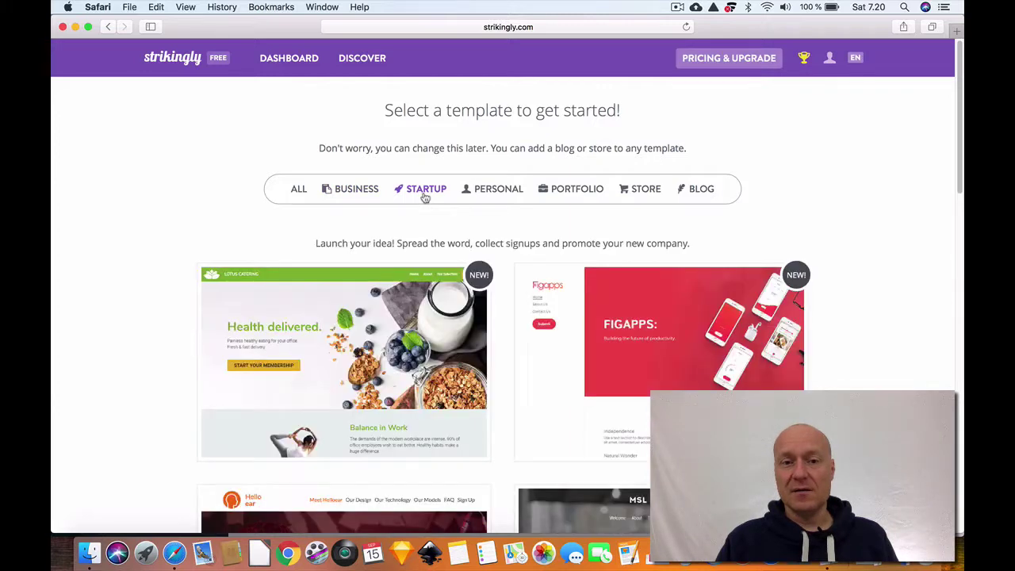
{"action": "left_click", "coordinate": [490, 196]}
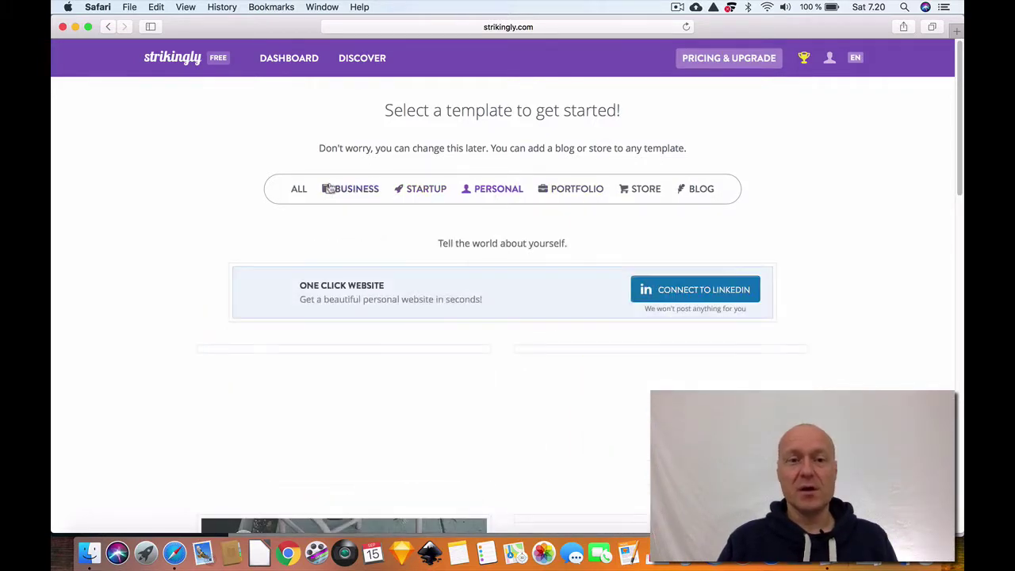
{"action": "left_click", "coordinate": [343, 194]}
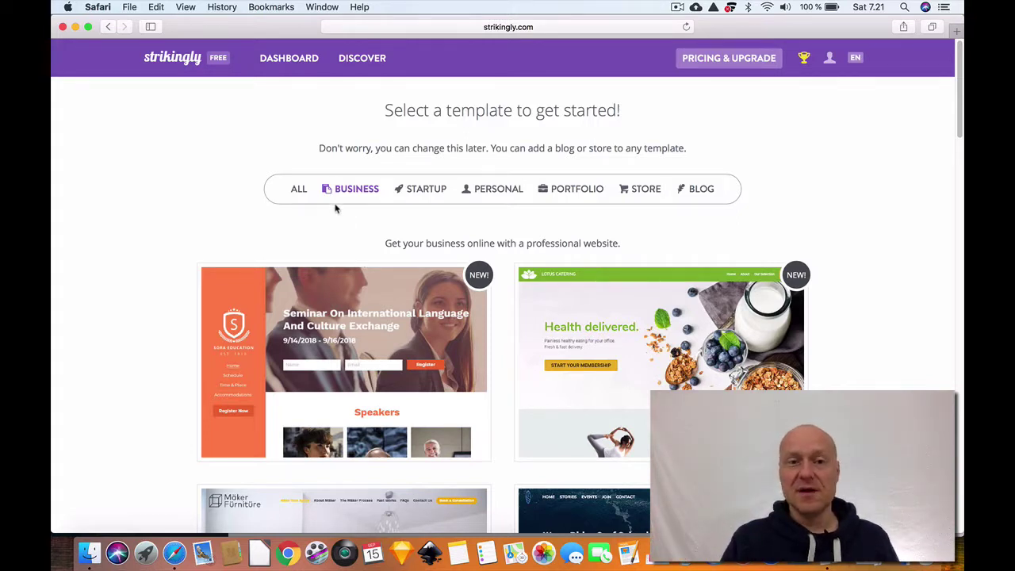
{"action": "mouse_move", "coordinate": [627, 336]}
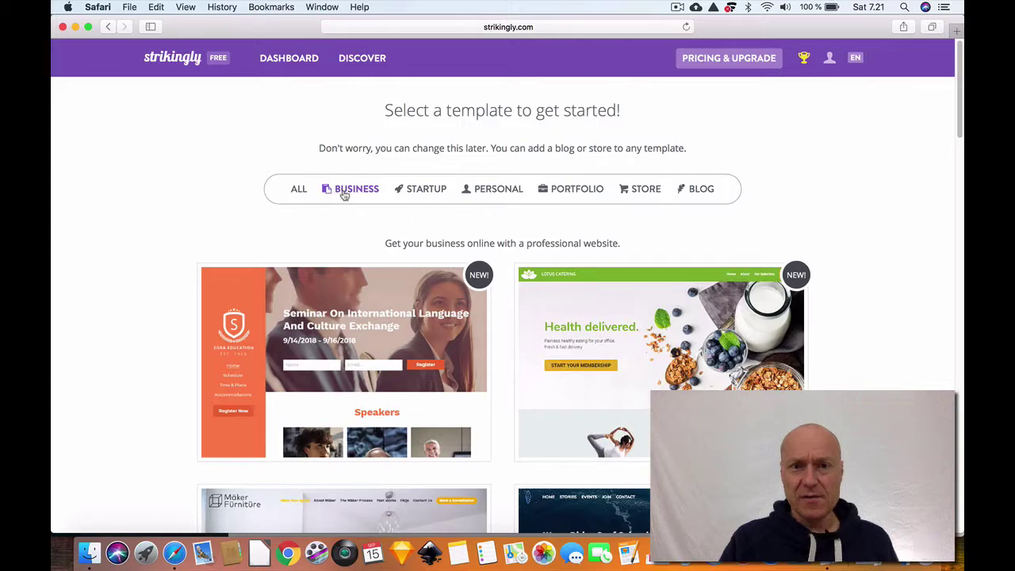
{"action": "left_click", "coordinate": [421, 196]}
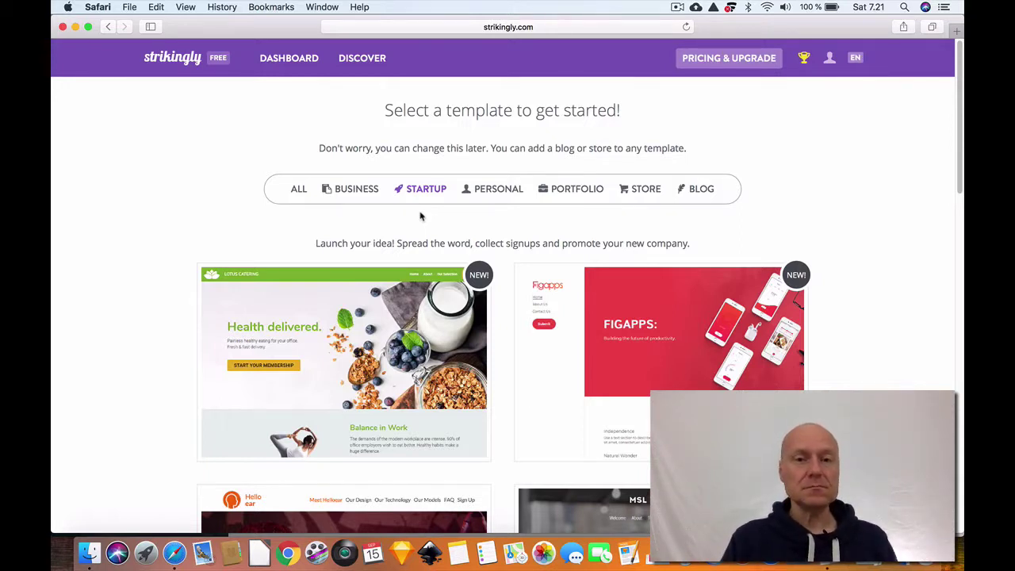
Look through the Business templates and view the Lotus template's example site, returning to the gallery.
{"action": "left_click", "coordinate": [352, 189]}
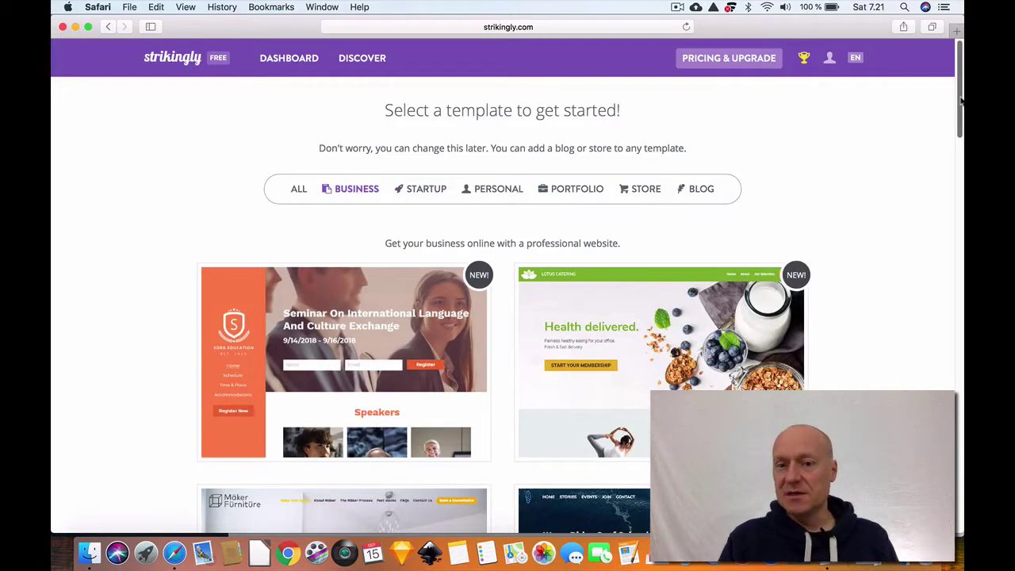
{"action": "scroll", "coordinate": [962, 99], "scroll_direction": "down", "scroll_amount": 5}
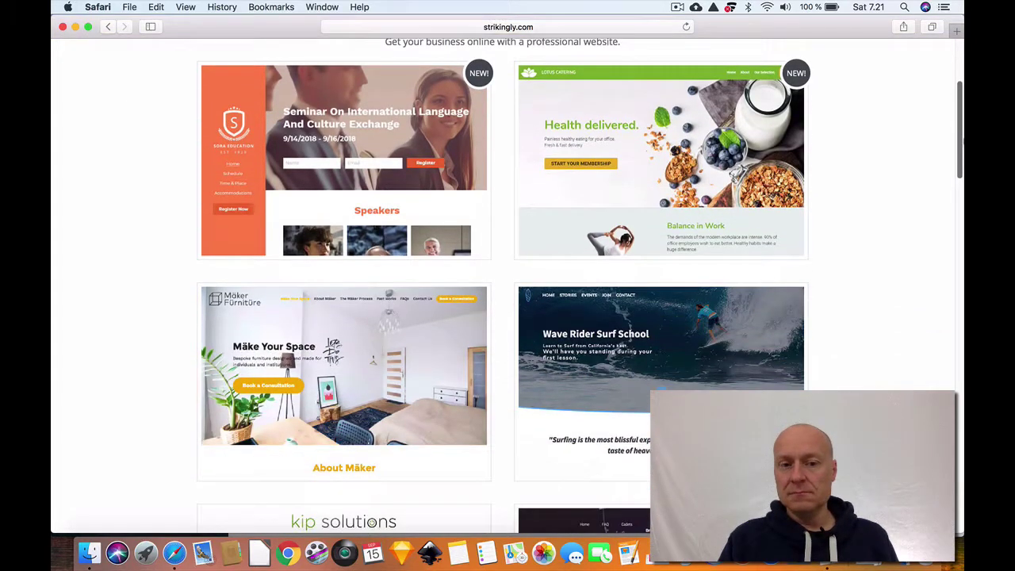
{"action": "scroll", "coordinate": [962, 129], "scroll_direction": "down", "scroll_amount": 3}
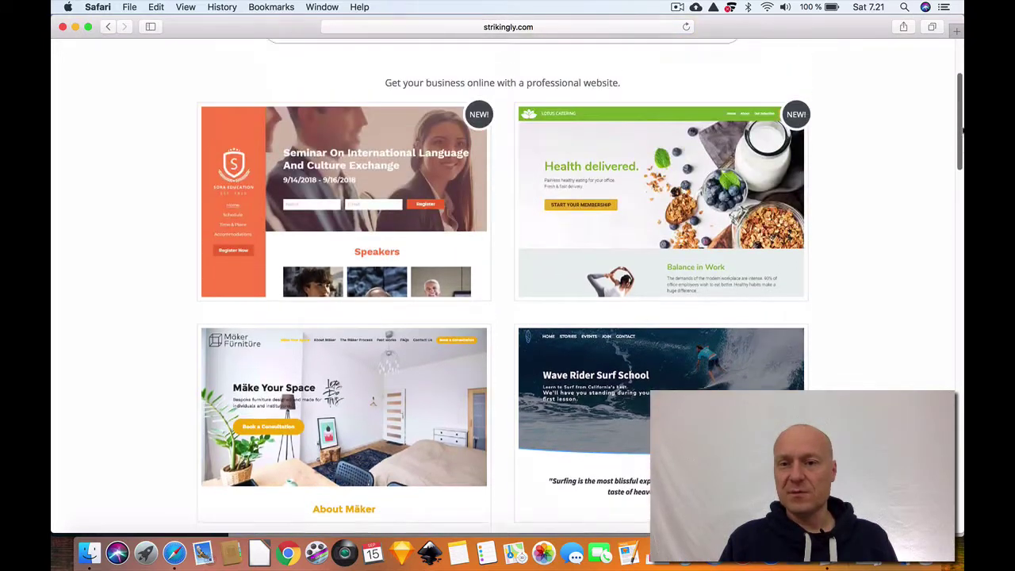
{"action": "scroll", "coordinate": [962, 129], "scroll_direction": "up", "scroll_amount": 3}
{"action": "scroll", "coordinate": [962, 133], "scroll_direction": "down", "scroll_amount": 3}
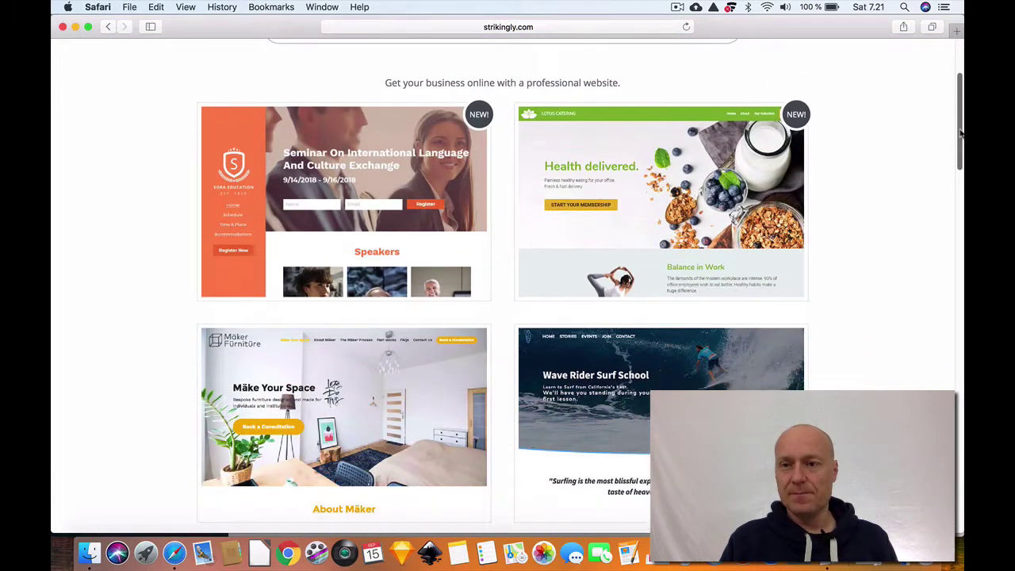
{"action": "scroll", "coordinate": [962, 134], "scroll_direction": "down", "scroll_amount": 1}
{"action": "mouse_move", "coordinate": [710, 153]}
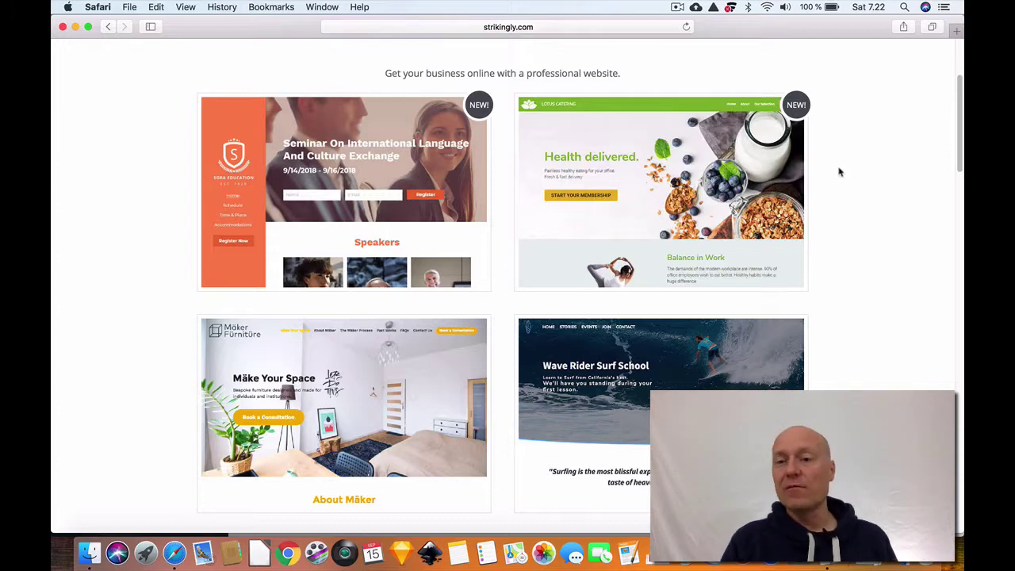
{"action": "mouse_move", "coordinate": [794, 171]}
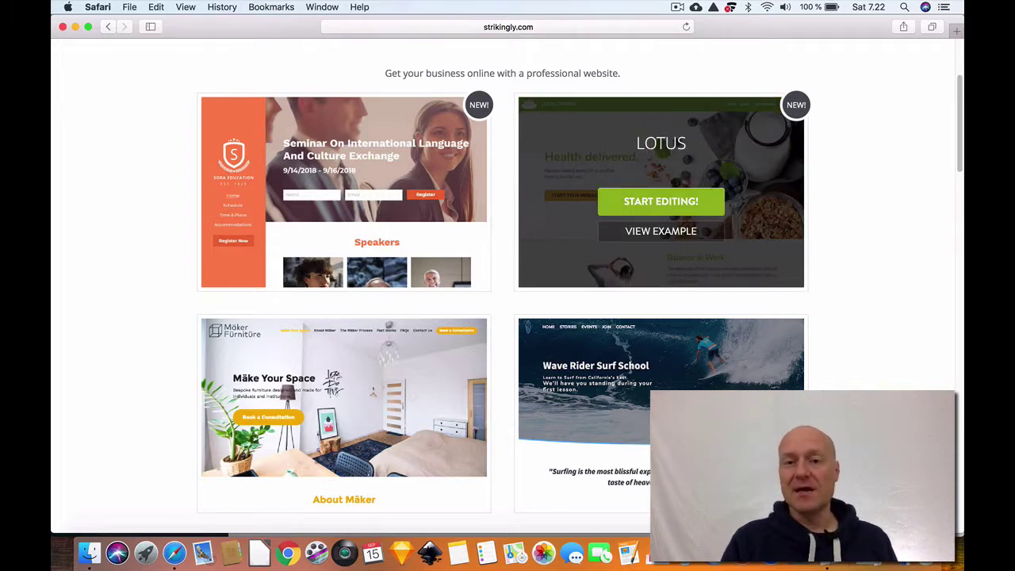
{"action": "left_click", "coordinate": [680, 238]}
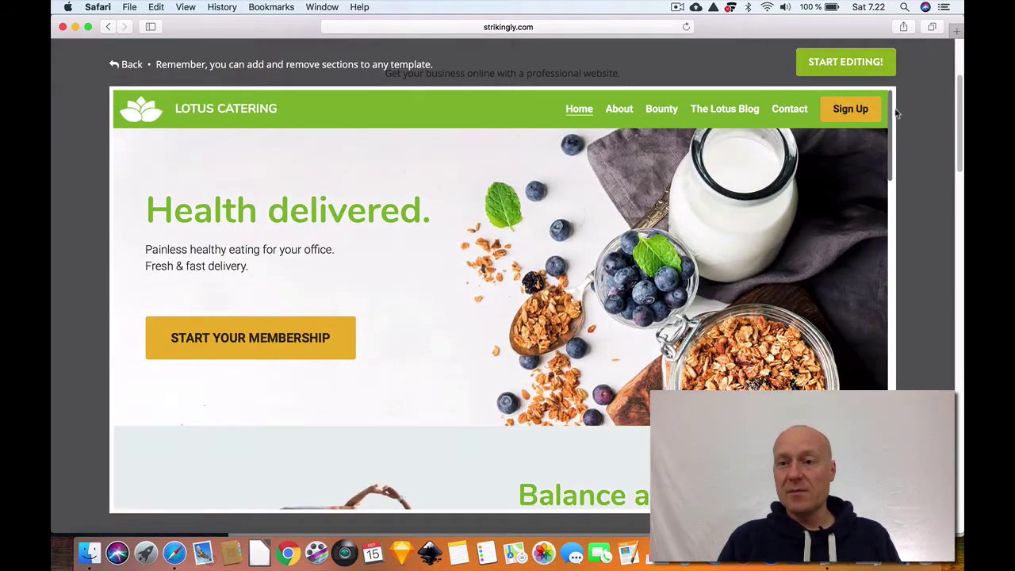
{"action": "mouse_move", "coordinate": [892, 117]}
{"action": "left_mouse_down"}
{"action": "mouse_move", "coordinate": [890, 398]}
{"action": "mouse_move", "coordinate": [898, 108]}
{"action": "left_mouse_up"}
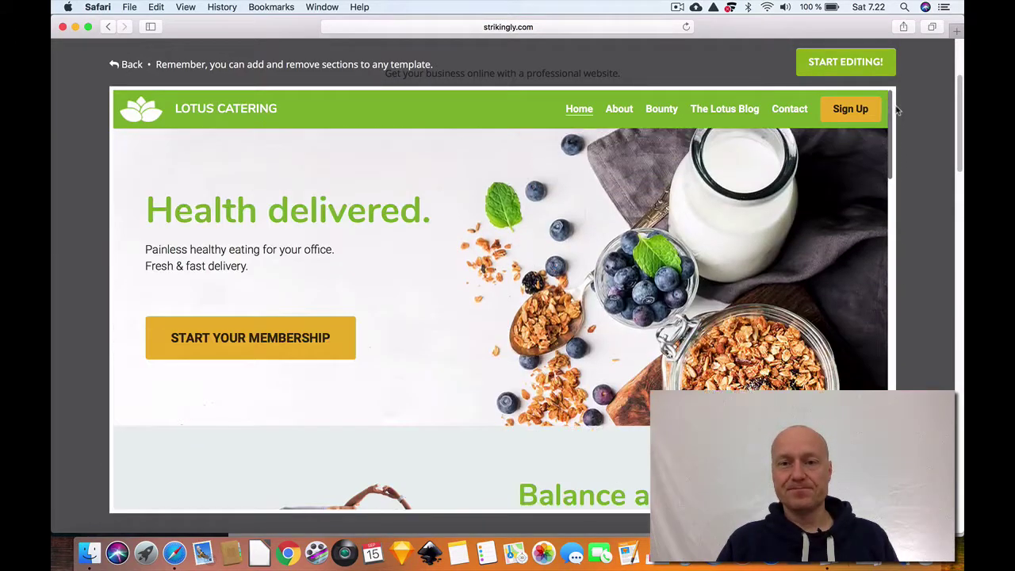
{"action": "left_click", "coordinate": [113, 65]}
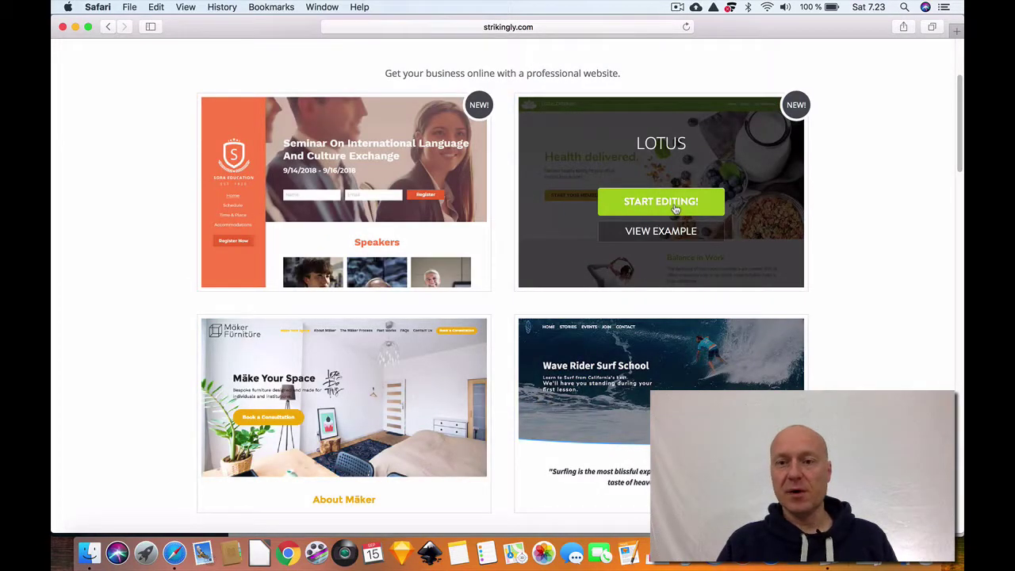
Create the site from the Lotus template and look over its home section in the editor.
{"action": "left_click", "coordinate": [675, 209]}
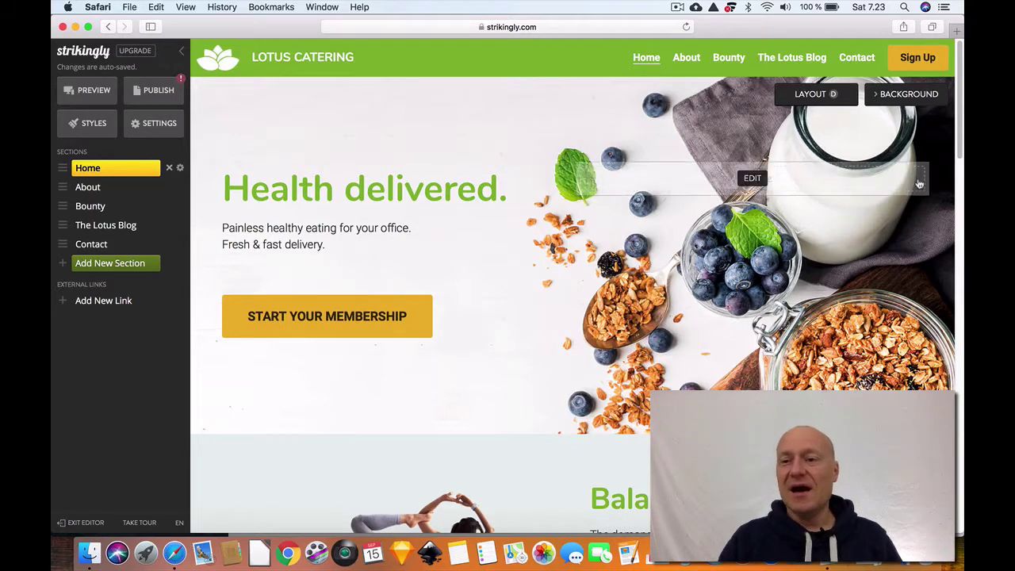
{"action": "mouse_move", "coordinate": [962, 143]}
{"action": "left_mouse_down"}
{"action": "mouse_move", "coordinate": [960, 468]}
{"action": "mouse_move", "coordinate": [959, 130]}
{"action": "left_mouse_up"}
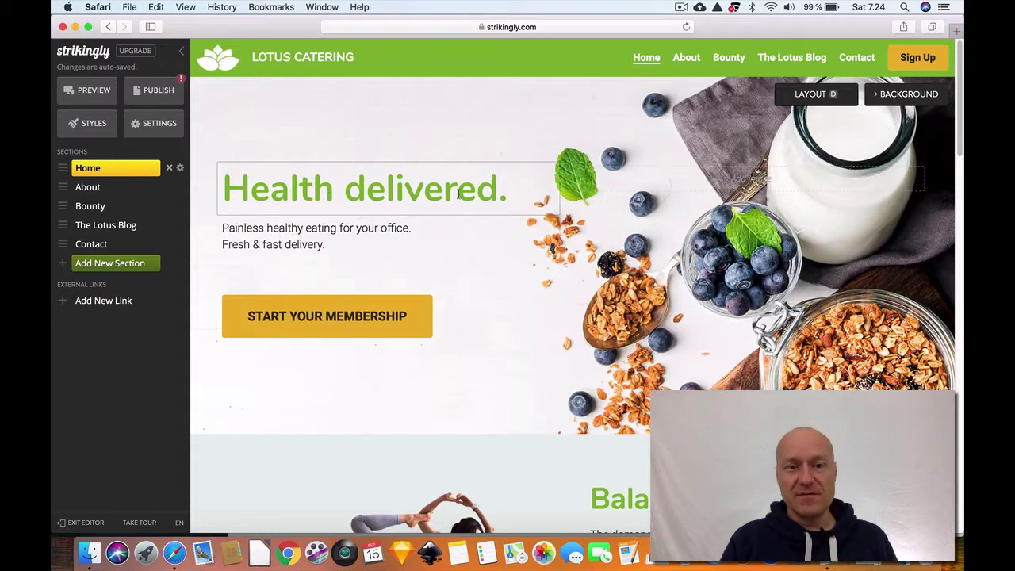
Add a second period at the end of the "Health delivered." heading in the Home section.
{"action": "triple_click", "coordinate": [502, 194]}
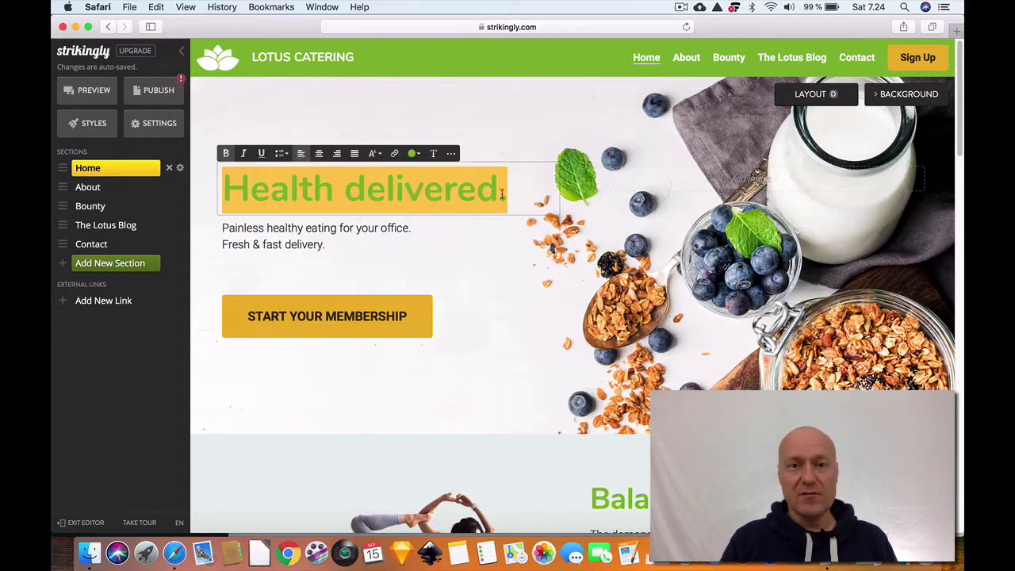
{"action": "left_click", "coordinate": [511, 196]}
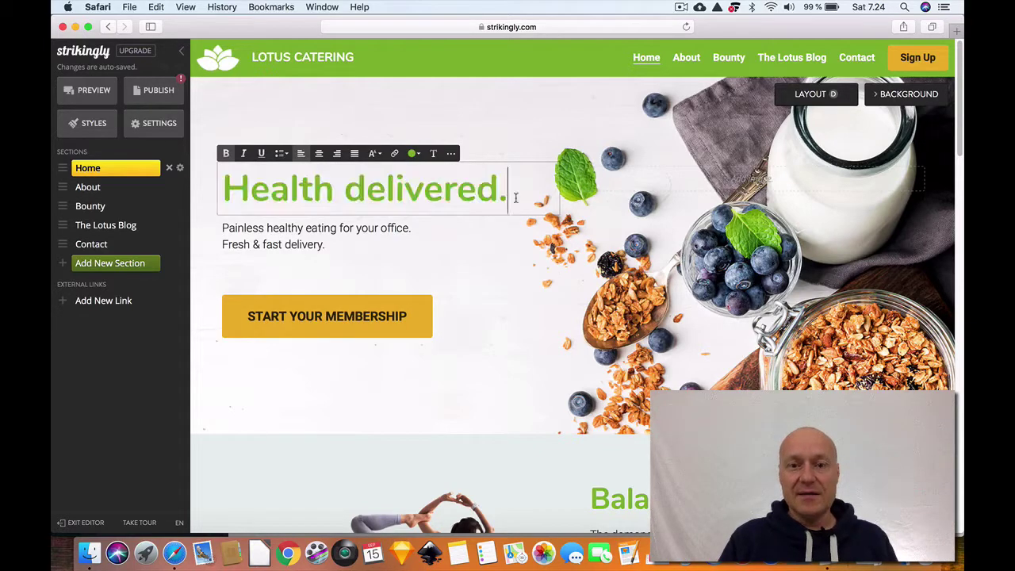
{"action": "type", "text": "."}
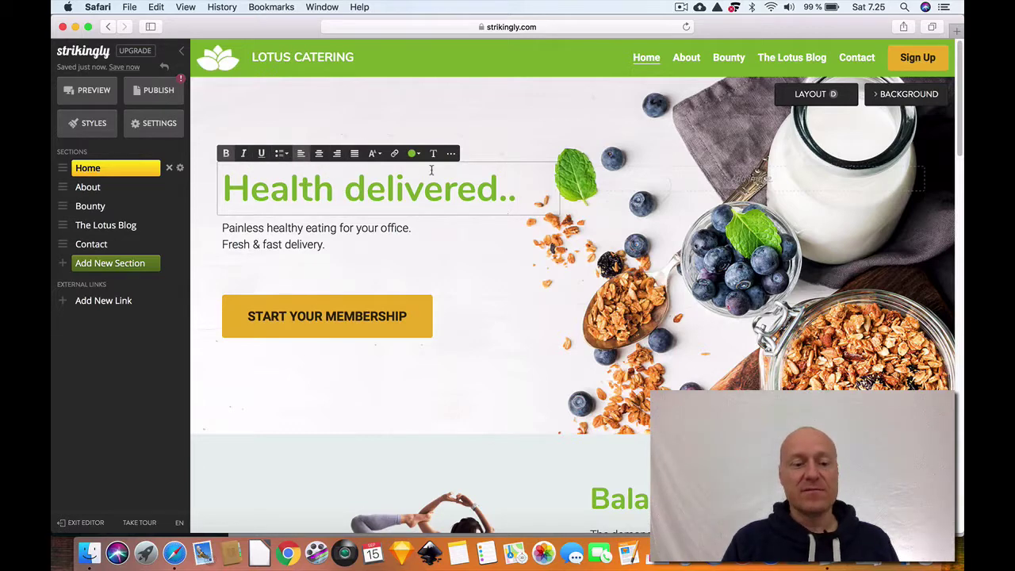
Try underline and italic on the entire "Health delivered.." heading, remove both styles and leave text editing.
{"action": "key", "text": "shift+Left"}
{"action": "key", "text": "shift+Left"}
{"action": "key", "text": "shift+Left"}
{"action": "key", "text": "shift+Left"}
{"action": "key", "text": "shift+Left"}
{"action": "key", "text": "shift+Left"}
{"action": "key", "text": "shift+Left"}
{"action": "key", "text": "shift+Left"}
{"action": "key", "text": "shift+Left"}
{"action": "key", "text": "shift+Left"}
{"action": "key", "text": "shift+Left"}
{"action": "key", "text": "shift+Left"}
{"action": "key", "text": "shift+Left"}
{"action": "key", "text": "shift+Left"}
{"action": "key", "text": "shift+Left"}
{"action": "key", "text": "shift+Left"}
{"action": "key", "text": "shift+Left"}
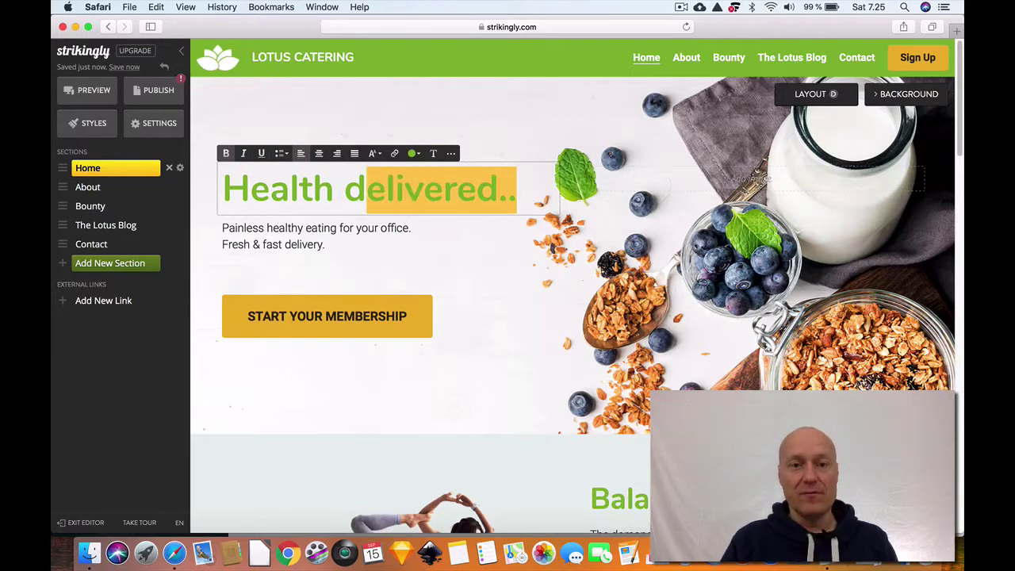
{"action": "key", "text": "shift+Left"}
{"action": "key", "text": "shift+Left"}
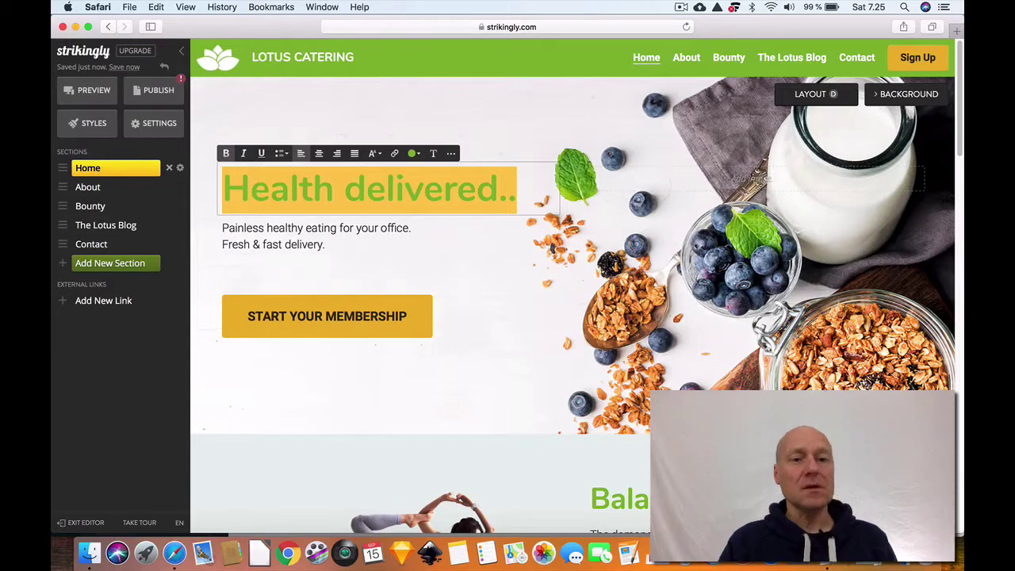
{"action": "left_click", "coordinate": [263, 154]}
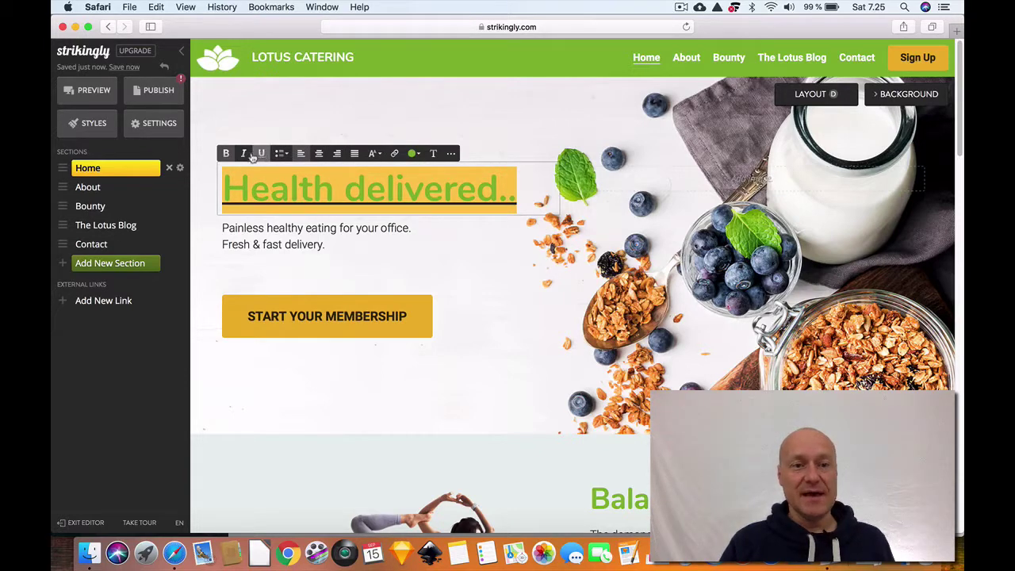
{"action": "left_click", "coordinate": [247, 155]}
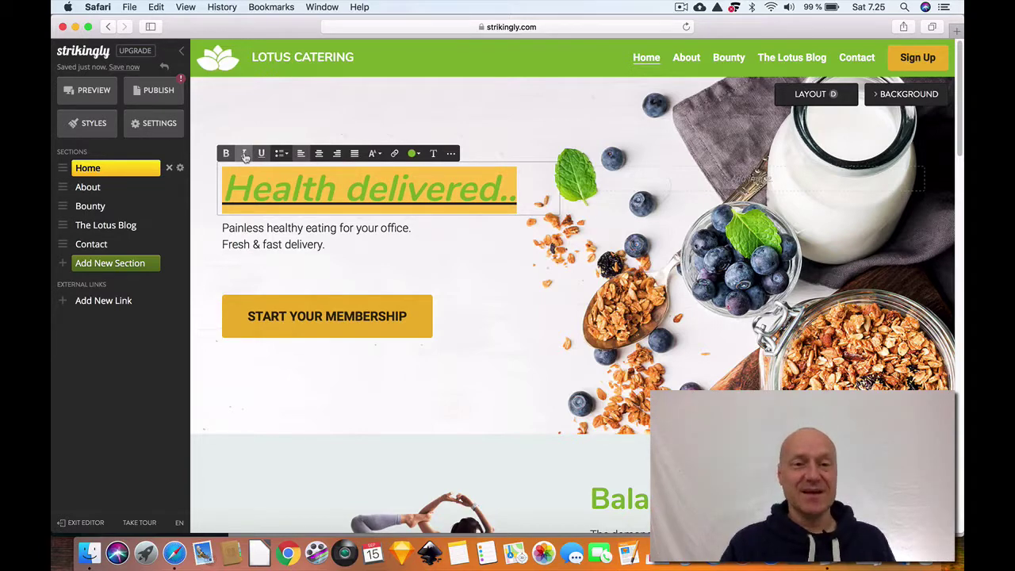
{"action": "left_click", "coordinate": [245, 155]}
{"action": "left_click", "coordinate": [260, 155]}
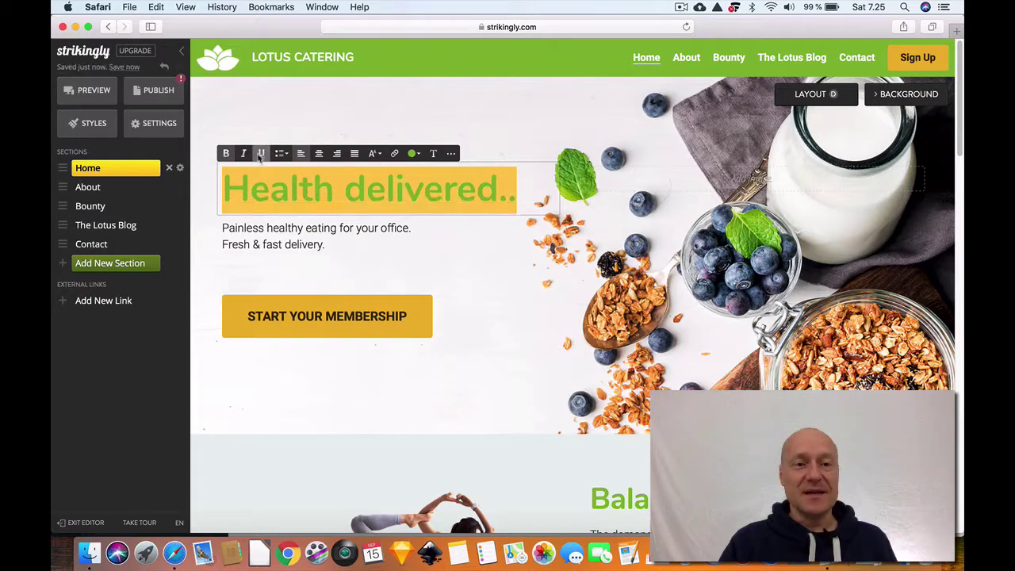
{"action": "left_click", "coordinate": [243, 388]}
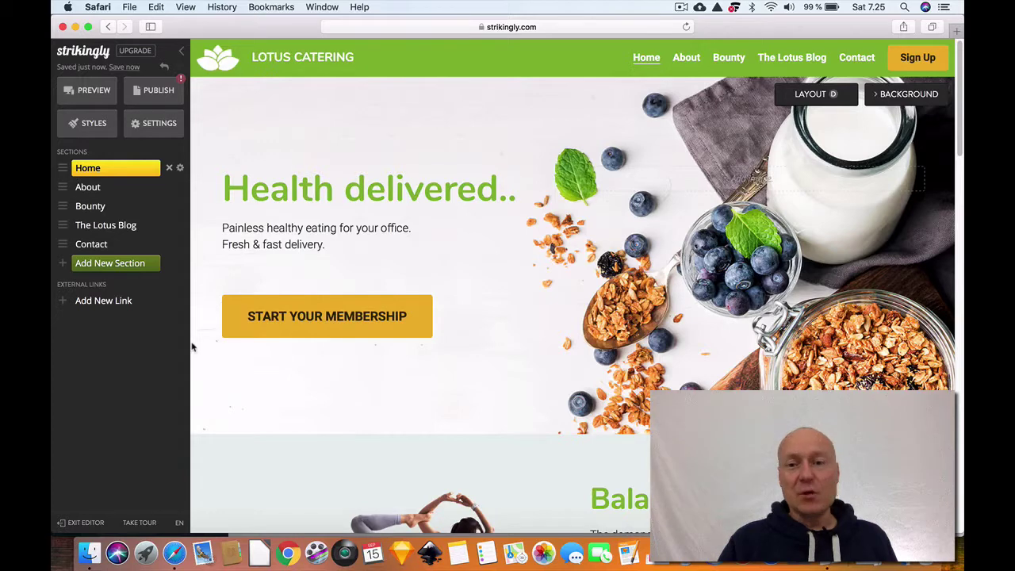
View the About, Bounty, The Lotus Blog and Contact sections in turn and return to the Home section.
{"action": "left_click", "coordinate": [89, 190]}
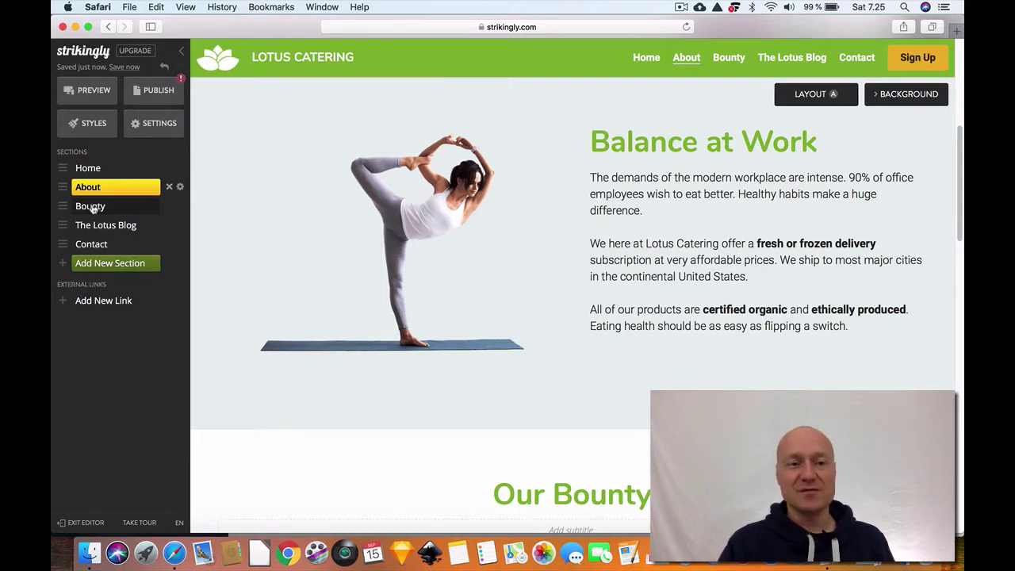
{"action": "left_click", "coordinate": [90, 206]}
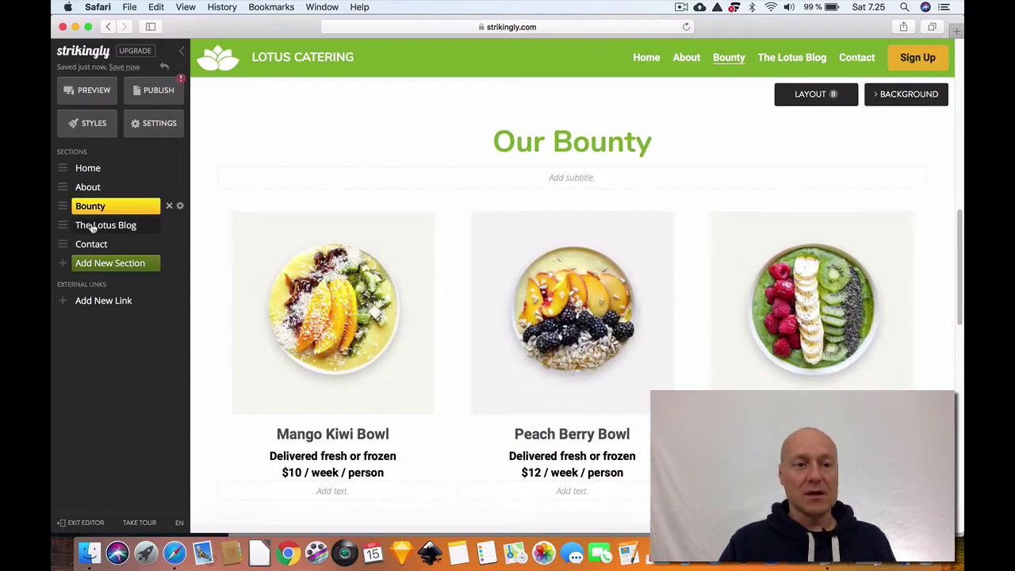
{"action": "left_click", "coordinate": [93, 226]}
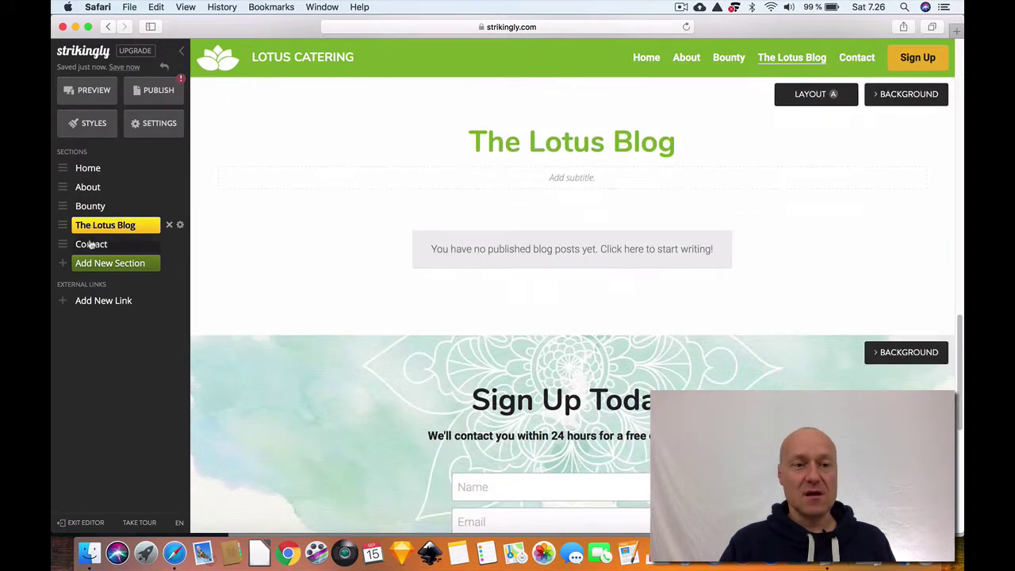
{"action": "left_click", "coordinate": [91, 245]}
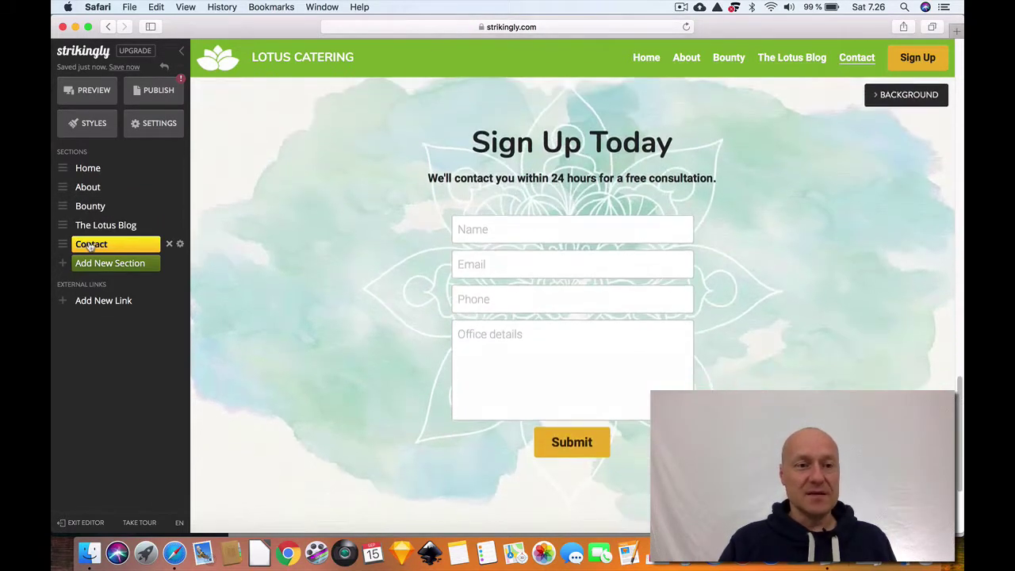
{"action": "left_click", "coordinate": [83, 169]}
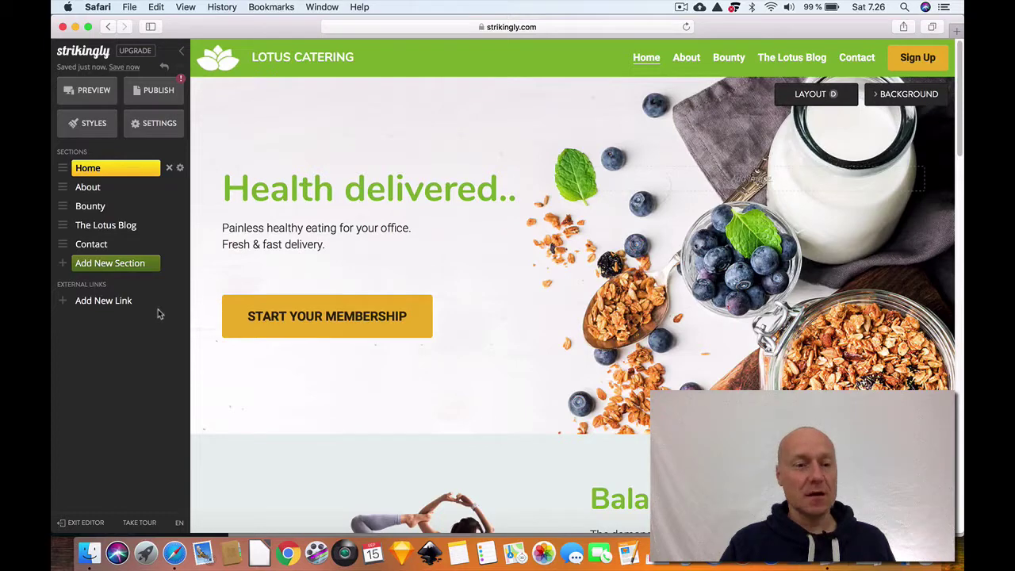
Add a new Content in Rows section to the site below the Home section.
{"action": "left_click", "coordinate": [127, 271]}
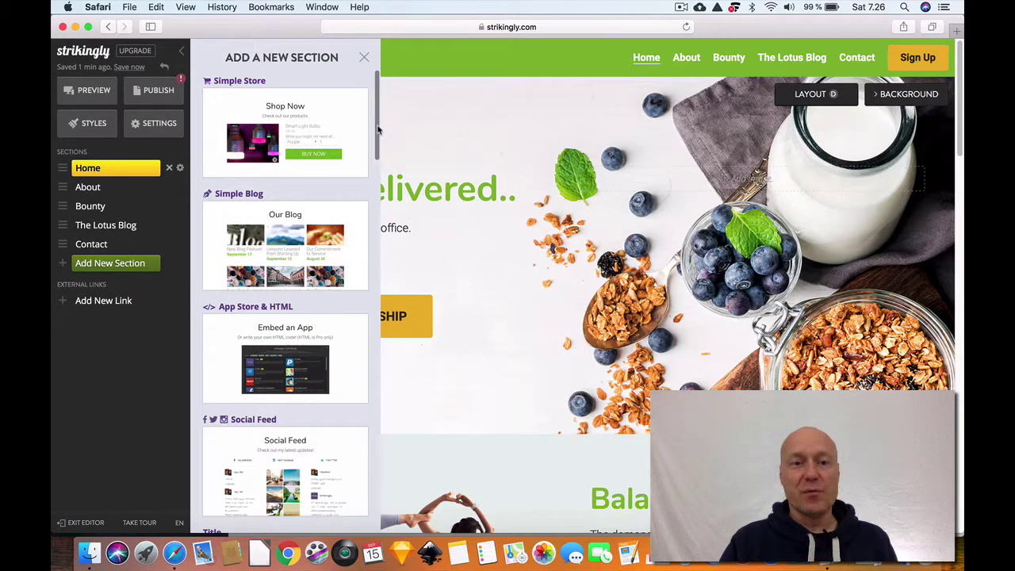
{"action": "left_click_drag", "start_coordinate": [378, 129], "coordinate": [390, 267]}
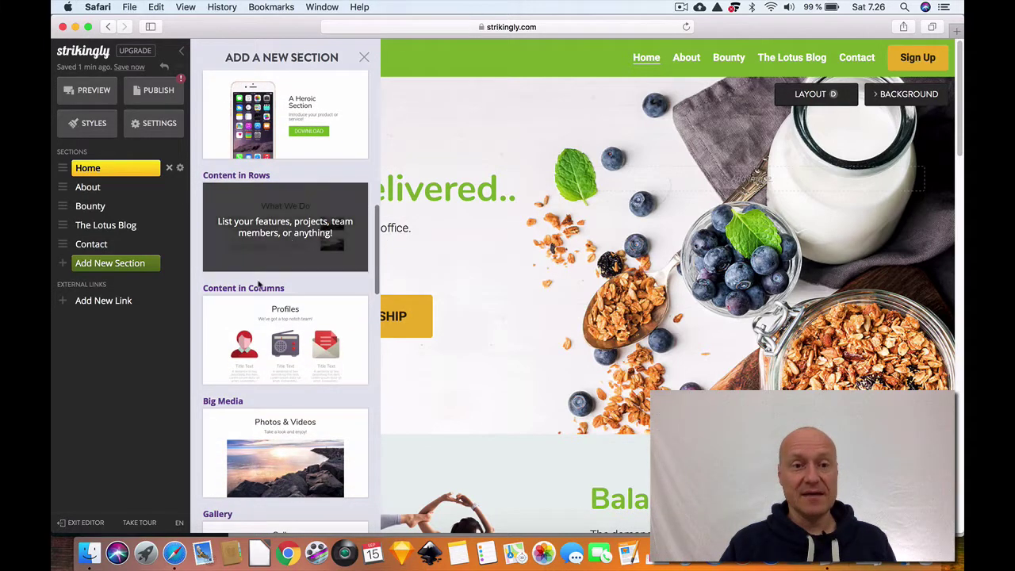
{"action": "left_click", "coordinate": [298, 259]}
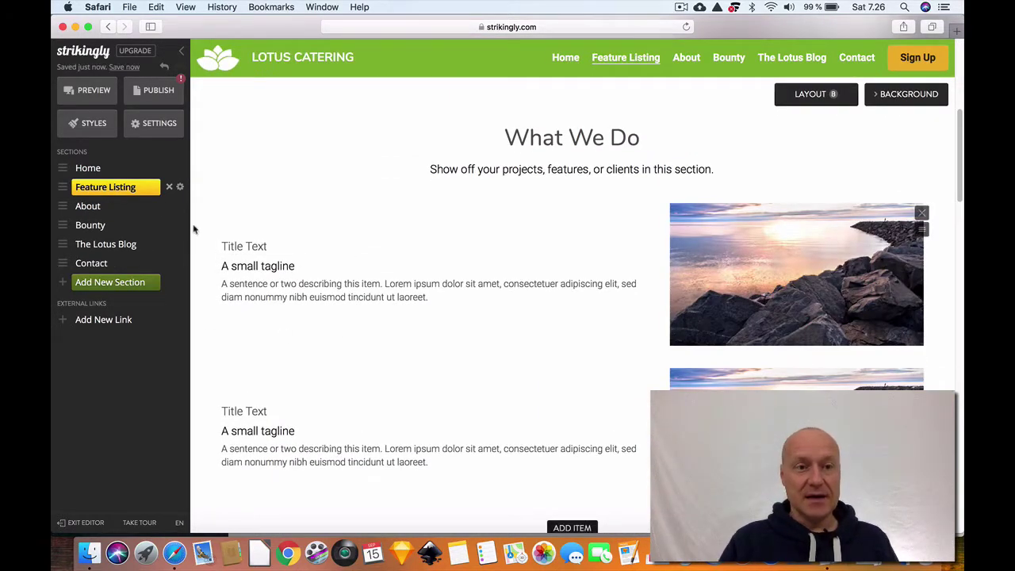
Rename the newly added Feature Listing section as "Content in Rows" and save the name.
{"action": "left_click", "coordinate": [149, 194]}
{"action": "key", "text": "BackSpace"}
{"action": "key", "text": "BackSpace"}
{"action": "key", "text": "BackSpace"}
{"action": "key", "text": "BackSpace"}
{"action": "key", "text": "BackSpace"}
{"action": "key", "text": "BackSpace"}
{"action": "key", "text": "BackSpace"}
{"action": "key", "text": "BackSpace"}
{"action": "key", "text": "BackSpace"}
{"action": "key", "text": "BackSpace"}
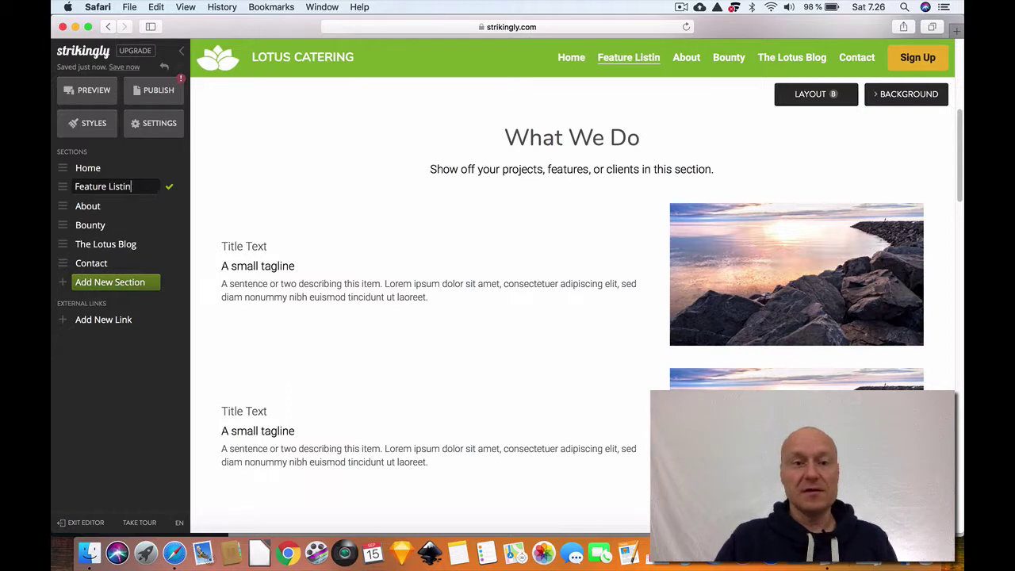
{"action": "key", "text": "BackSpace"}
{"action": "key", "text": "BackSpace"}
{"action": "key", "text": "BackSpace"}
{"action": "key", "text": "BackSpace"}
{"action": "key", "text": "BackSpace"}
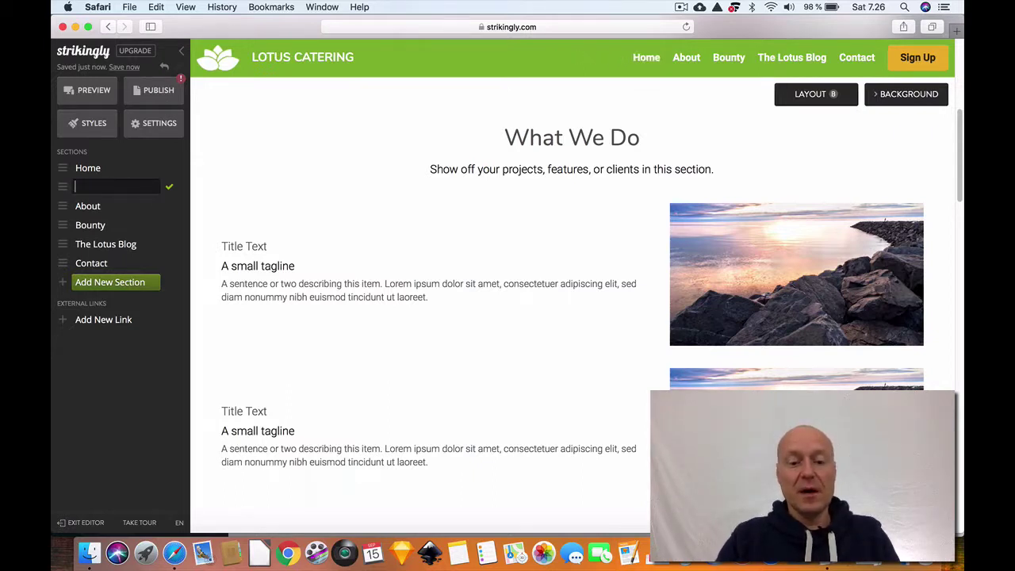
{"action": "type", "text": "Content"}
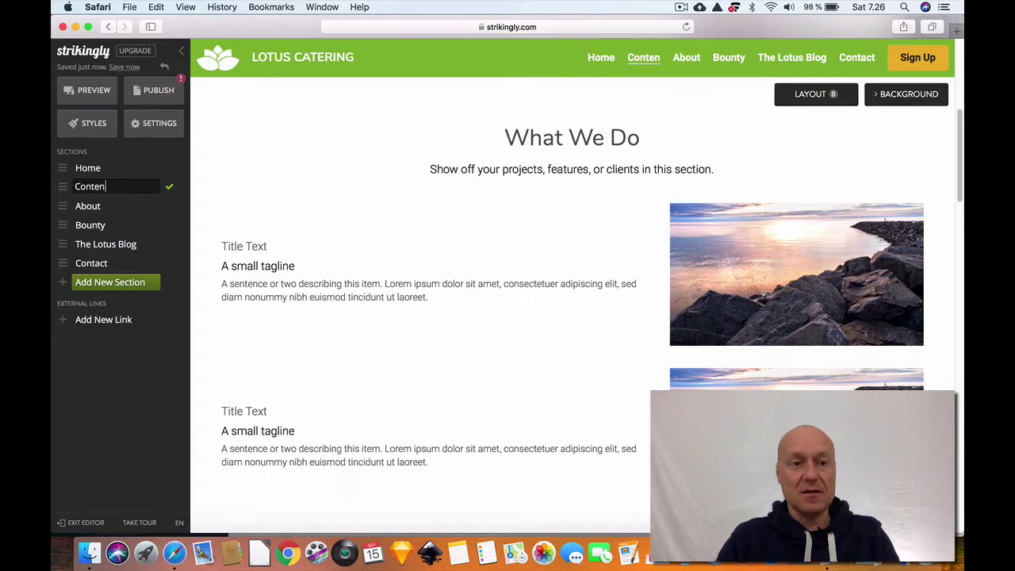
{"action": "type", "text": "Text"}
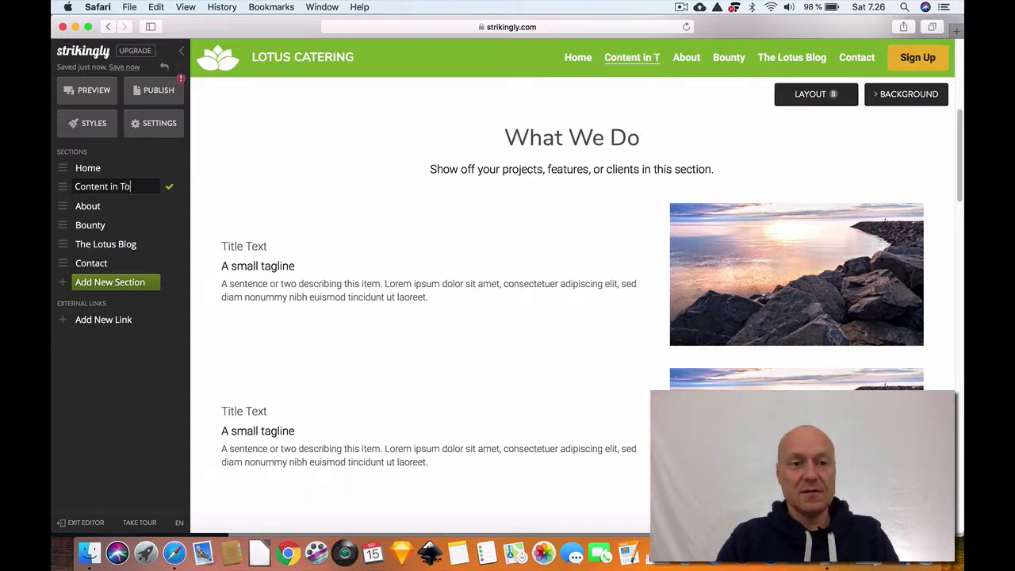
{"action": "key", "text": "BackSpace"}
{"action": "key", "text": "BackSpace"}
{"action": "key", "text": "BackSpace"}
{"action": "key", "text": "BackSpace"}
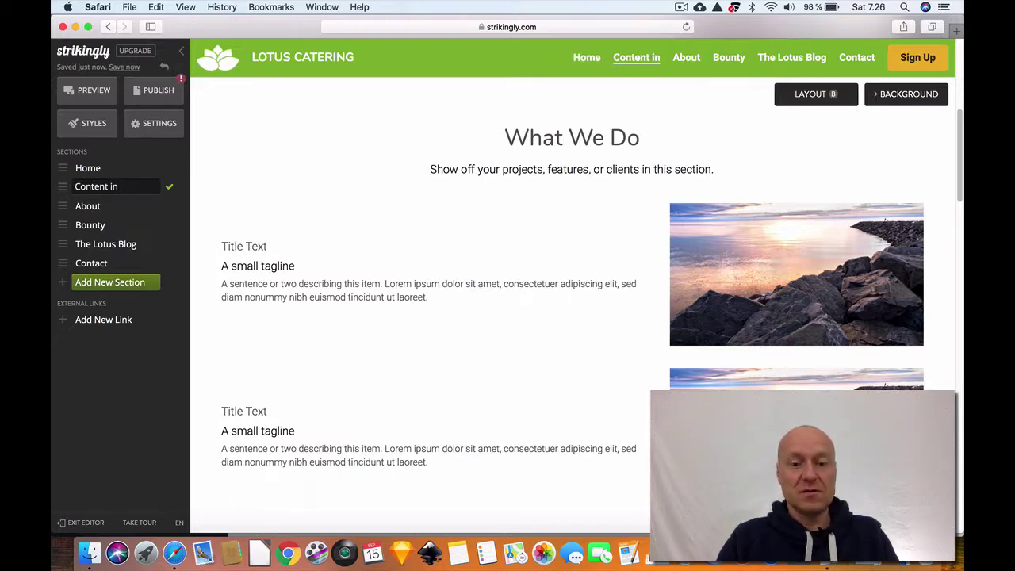
{"action": "type", "text": "Rows"}
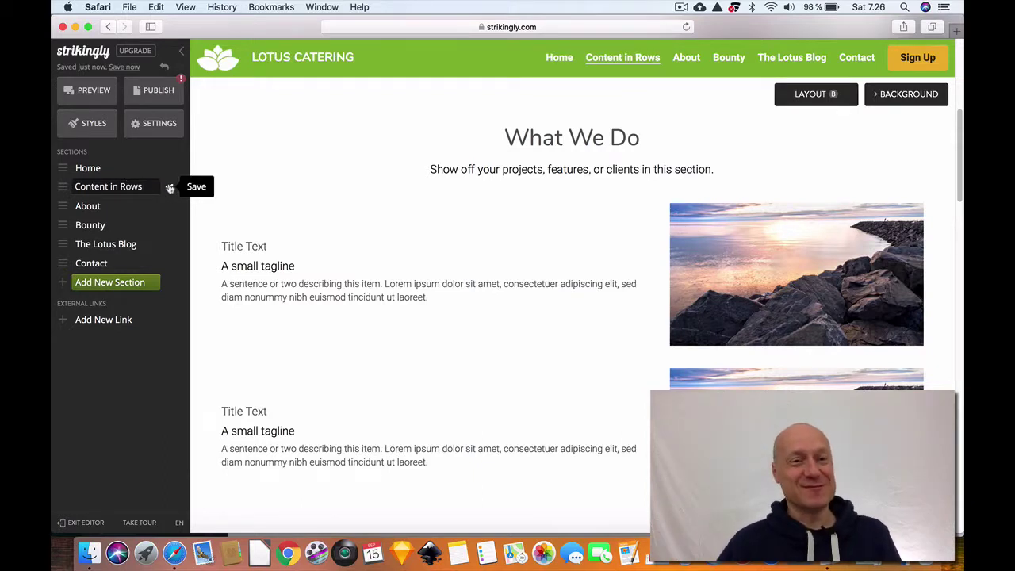
{"action": "left_click", "coordinate": [170, 188]}
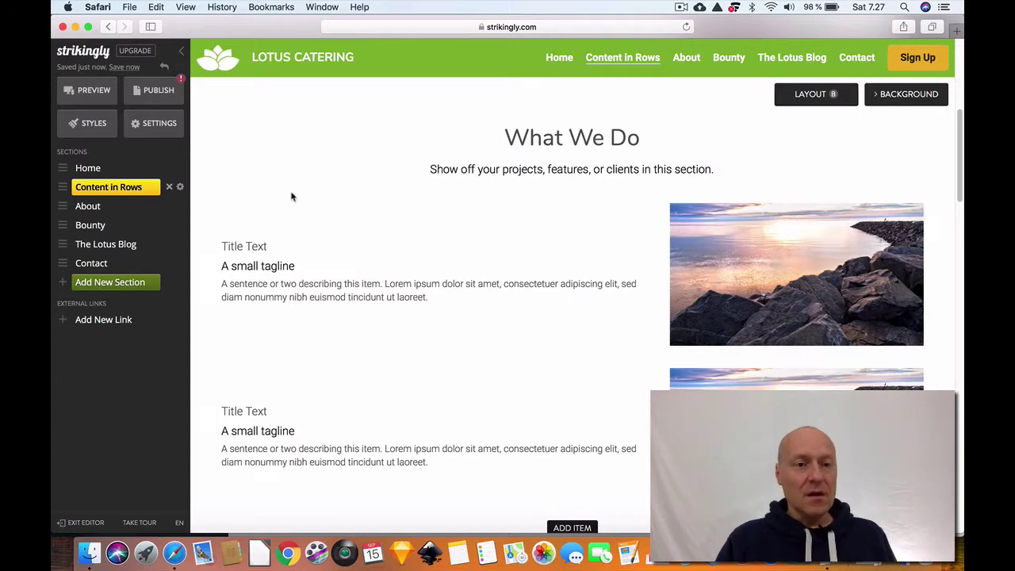
Try the flower bouquet image, the old street buildings image and the plain light grey as the About section's background.
{"action": "left_click", "coordinate": [98, 208]}
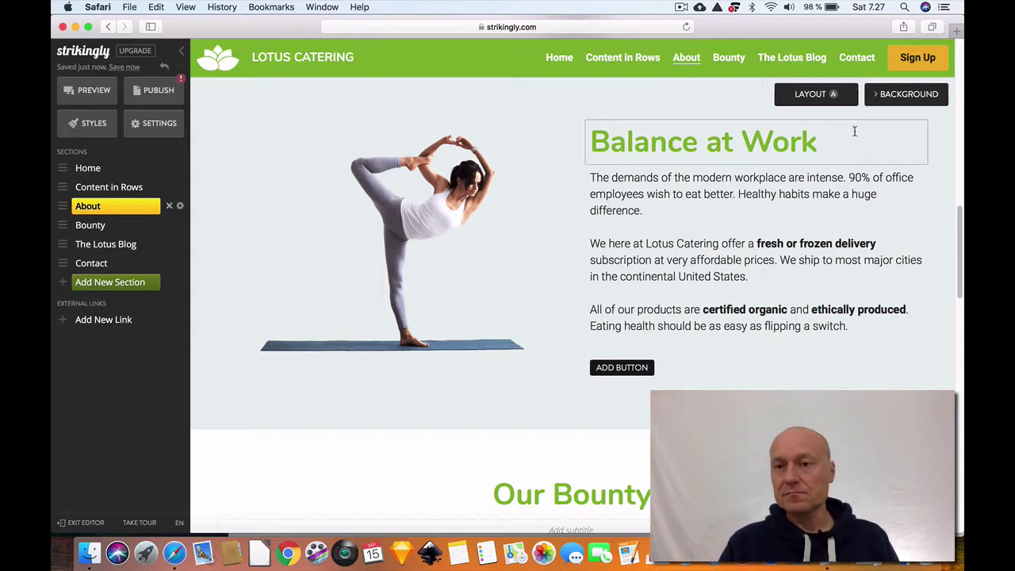
{"action": "left_click", "coordinate": [877, 97]}
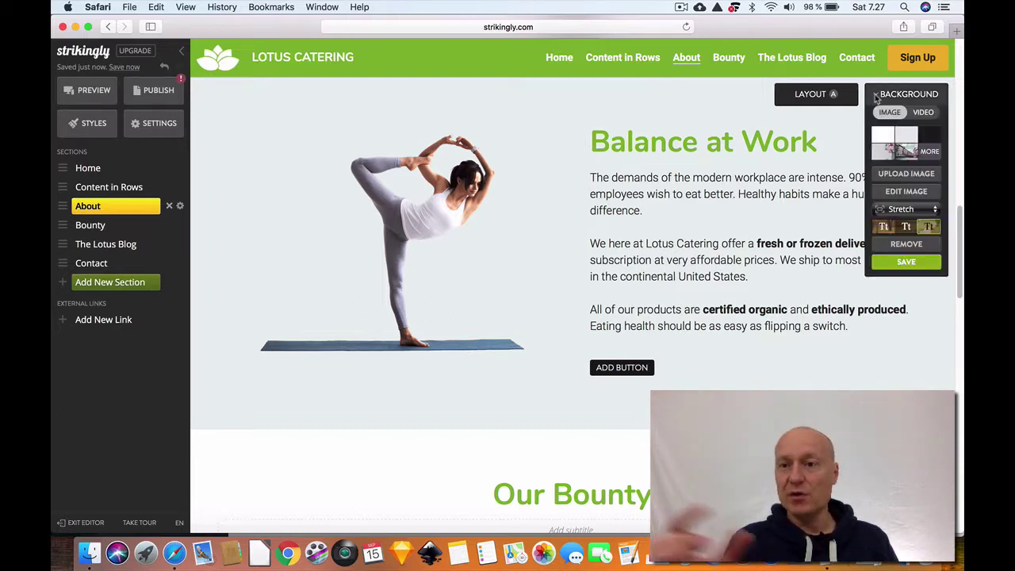
{"action": "left_click", "coordinate": [878, 97]}
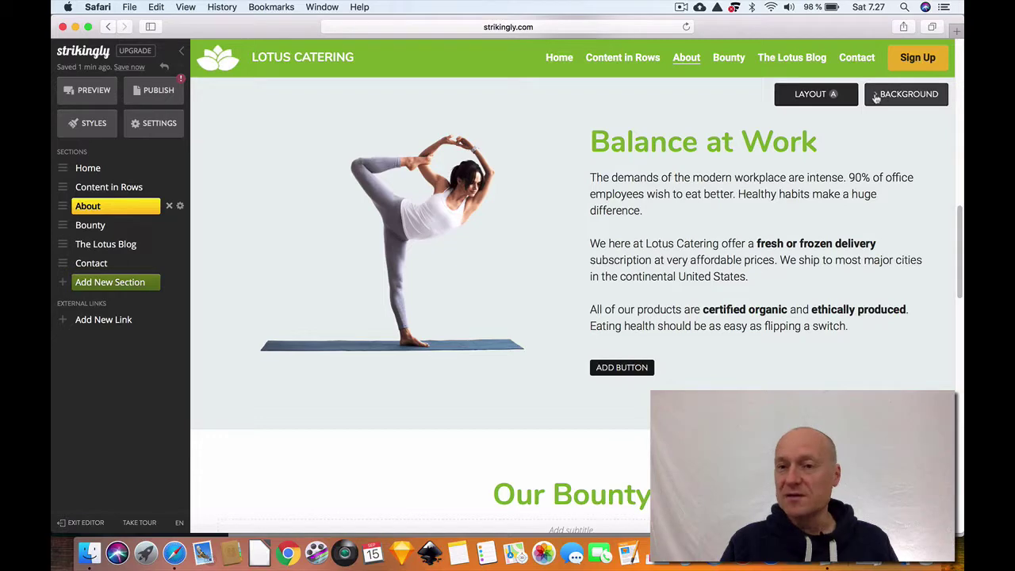
{"action": "left_click", "coordinate": [877, 97]}
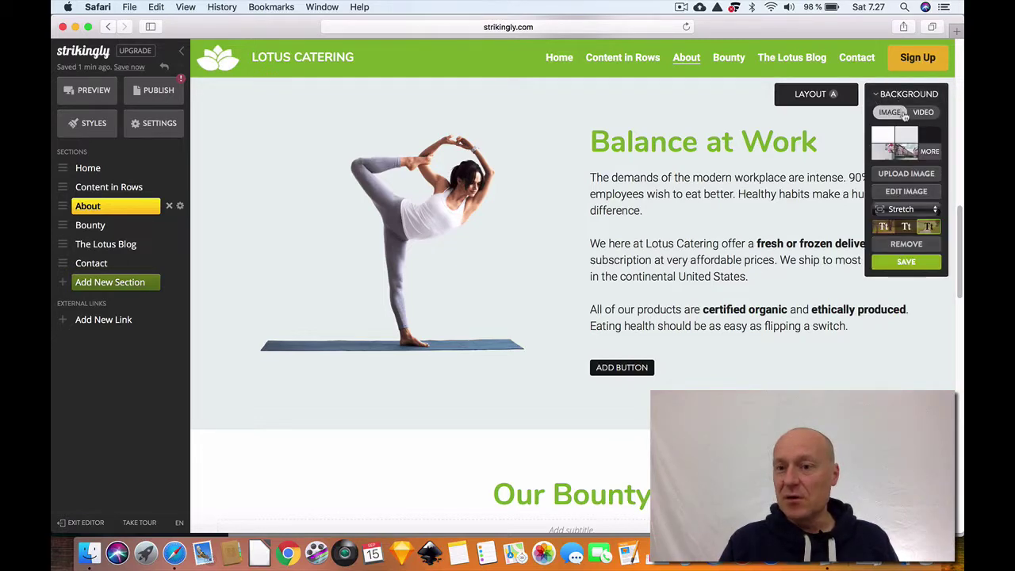
{"action": "left_click", "coordinate": [905, 116]}
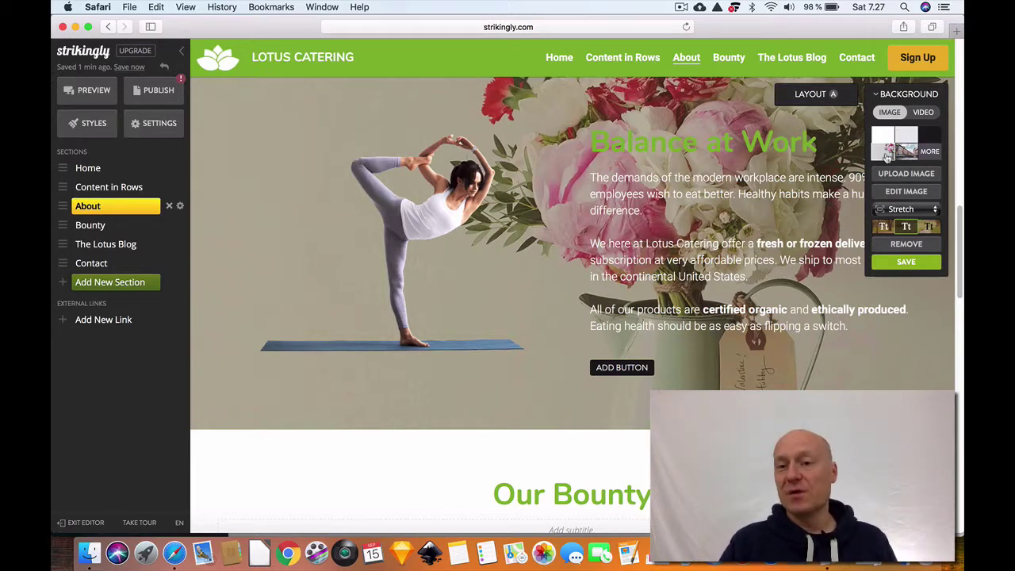
{"action": "left_click", "coordinate": [899, 155]}
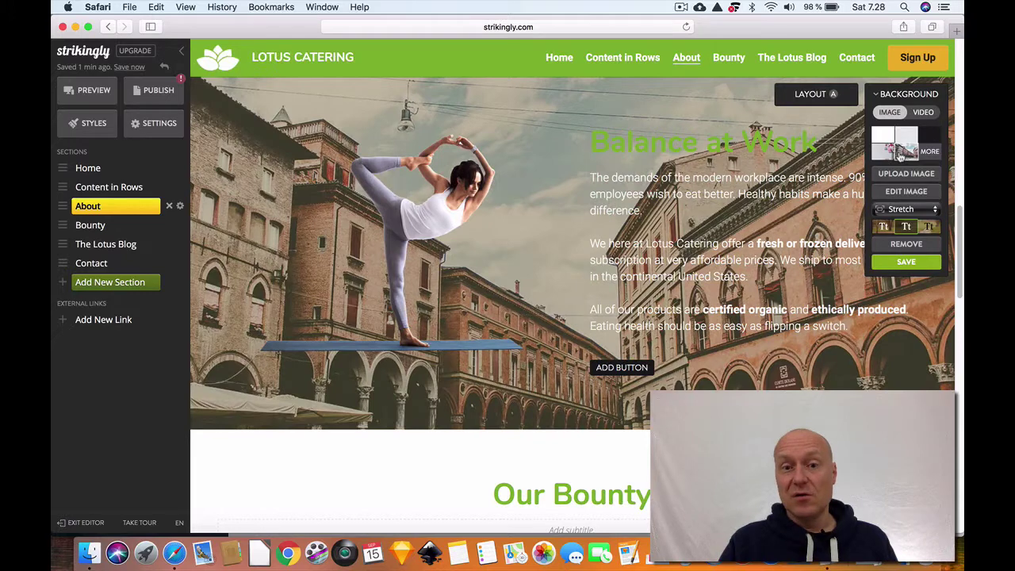
{"action": "left_click", "coordinate": [906, 141]}
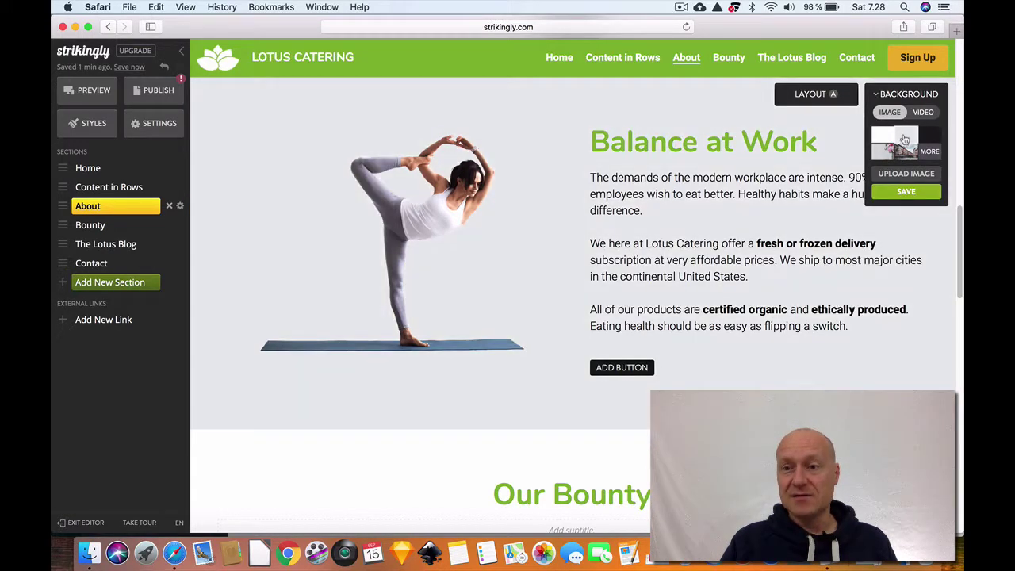
{"action": "left_click", "coordinate": [905, 145]}
{"action": "left_click", "coordinate": [907, 137]}
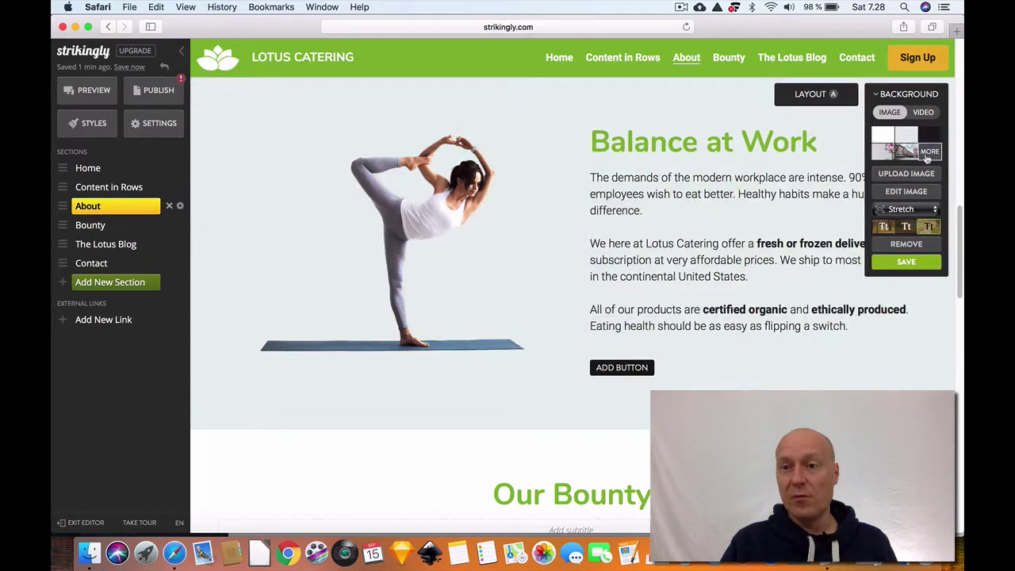
Try the Ferris wheel image from the Strikingly Library as the About background, then replace it with plain light grey and save.
{"action": "left_click", "coordinate": [928, 153]}
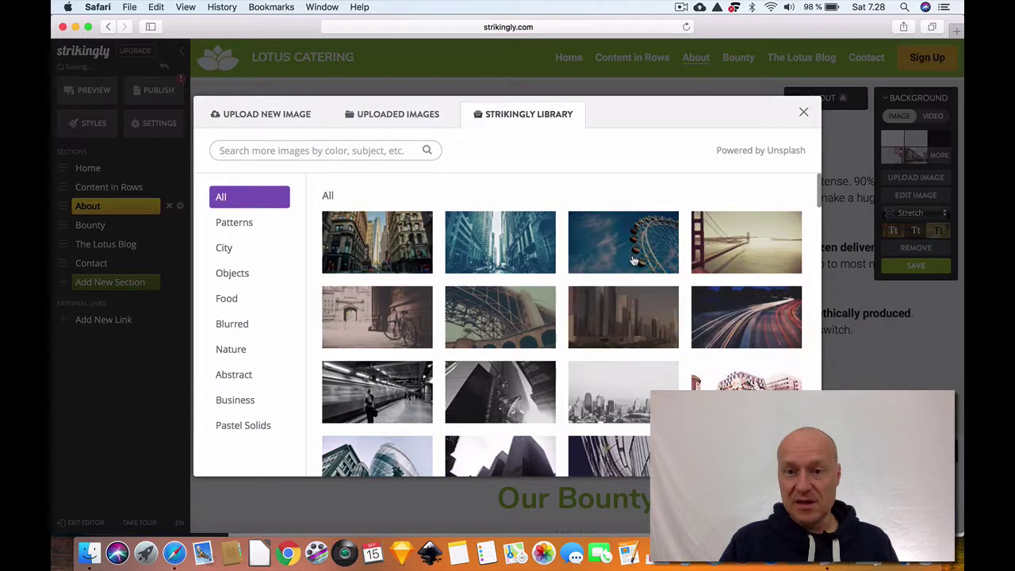
{"action": "left_click", "coordinate": [634, 261]}
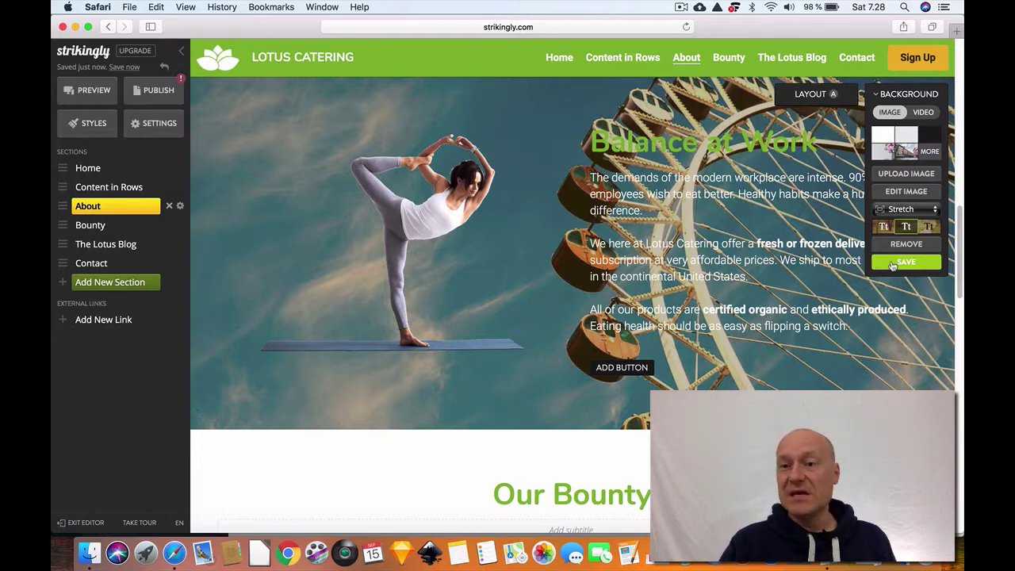
{"action": "left_click", "coordinate": [906, 243]}
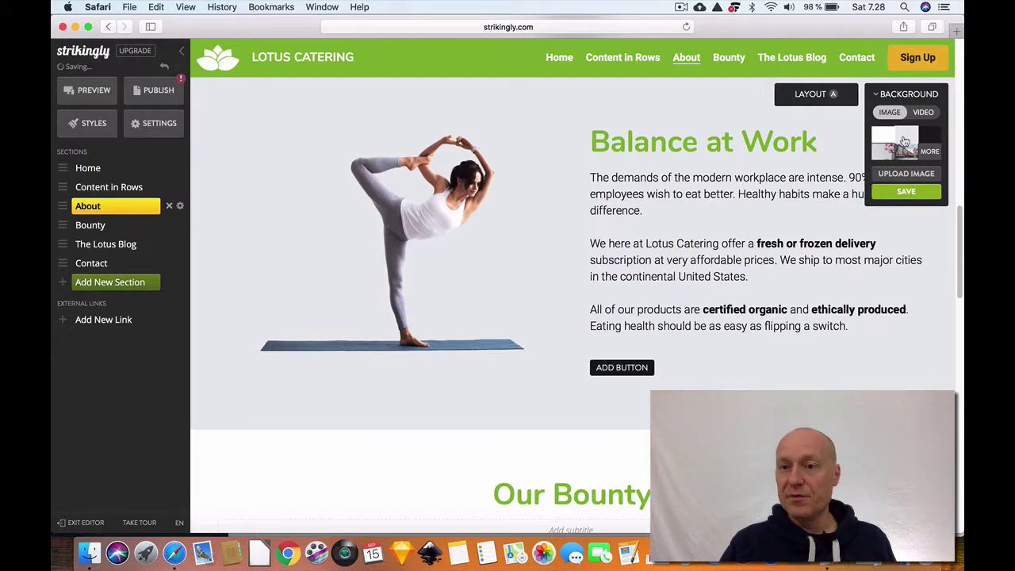
{"action": "left_click", "coordinate": [905, 192]}
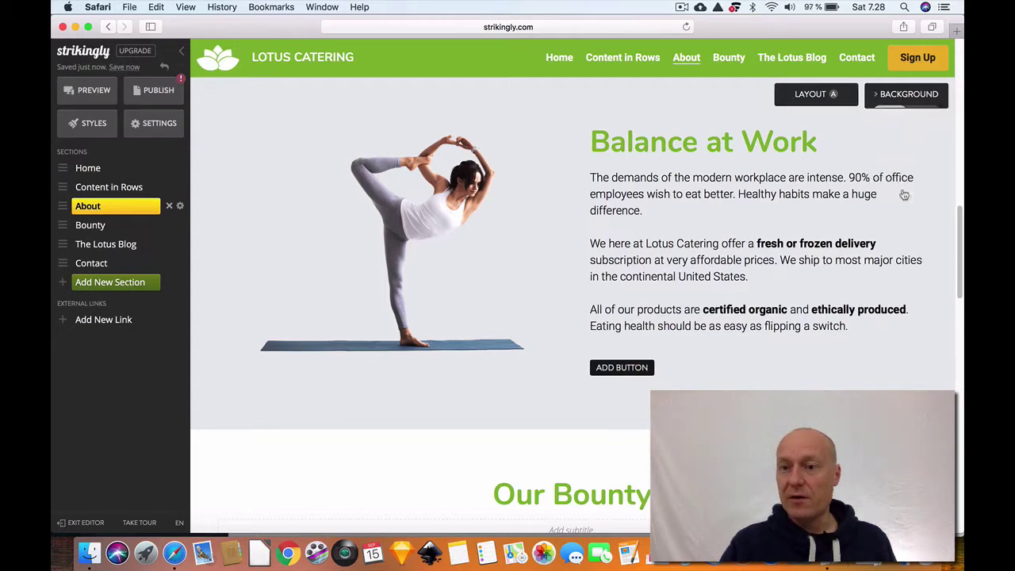
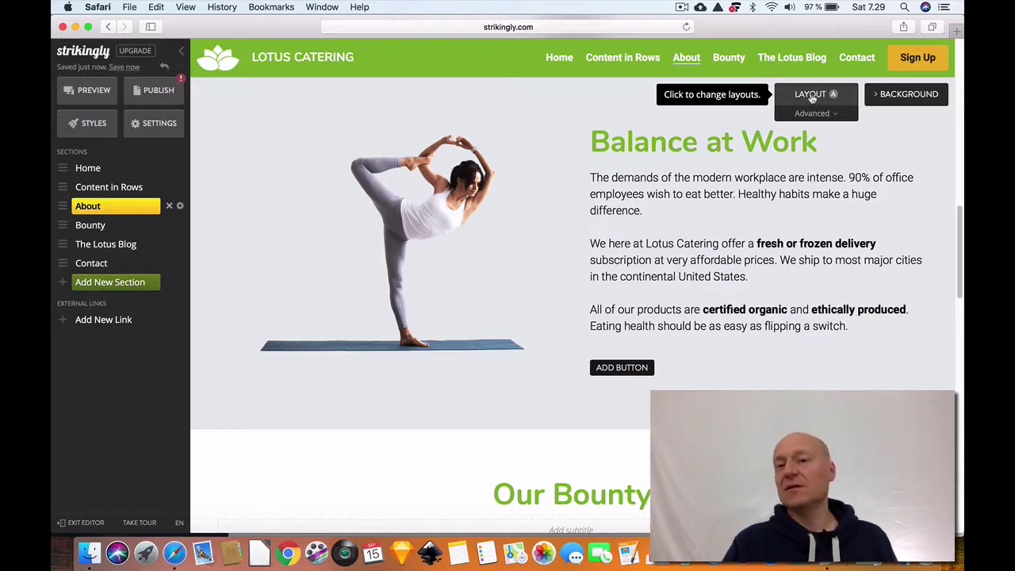
Try the alternative layouts B through I on the About section and return it to layout A.
{"action": "left_click", "coordinate": [813, 96]}
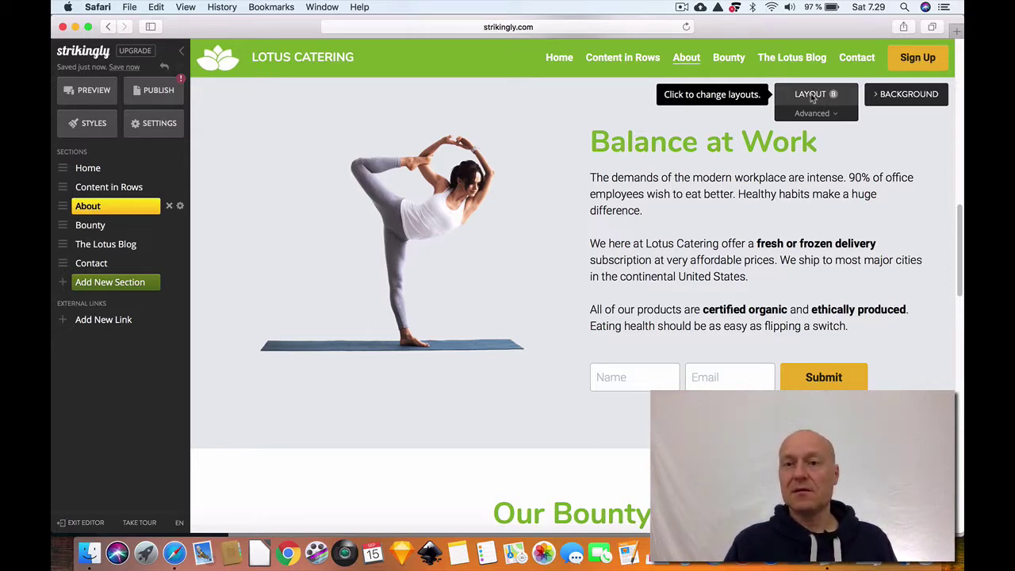
{"action": "left_click", "coordinate": [812, 96]}
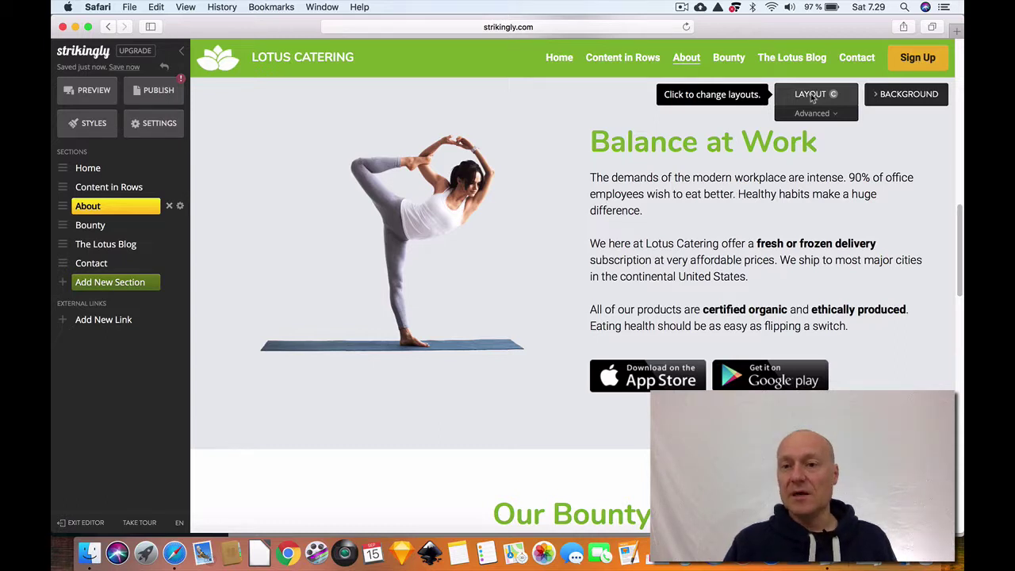
{"action": "left_click", "coordinate": [812, 96]}
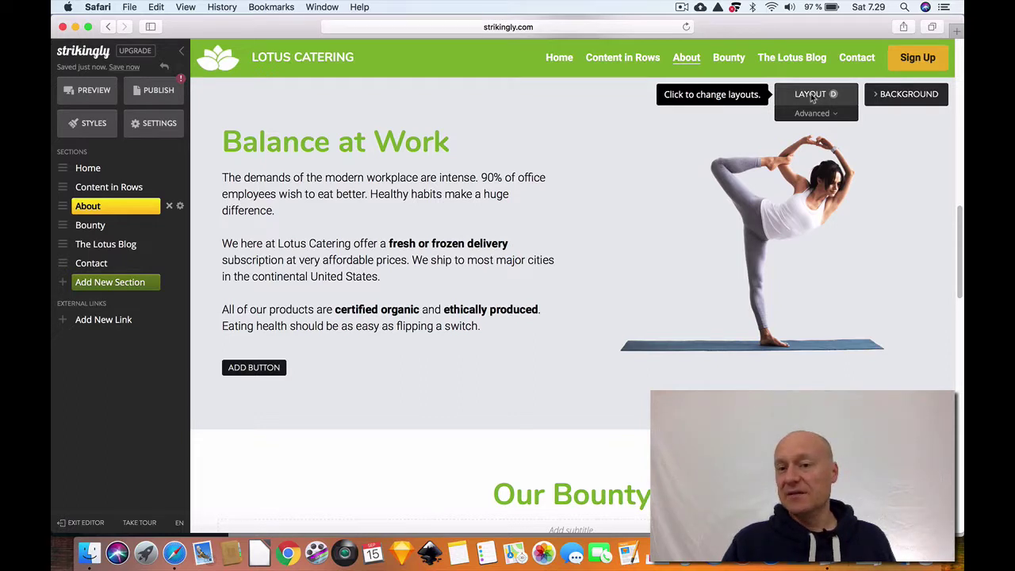
{"action": "left_click", "coordinate": [812, 97]}
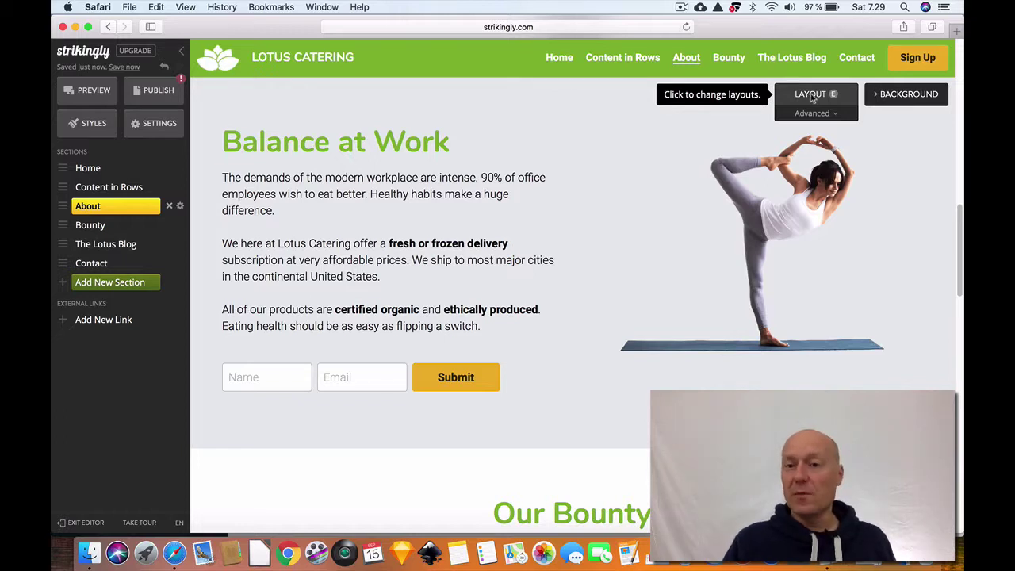
{"action": "left_click", "coordinate": [812, 97]}
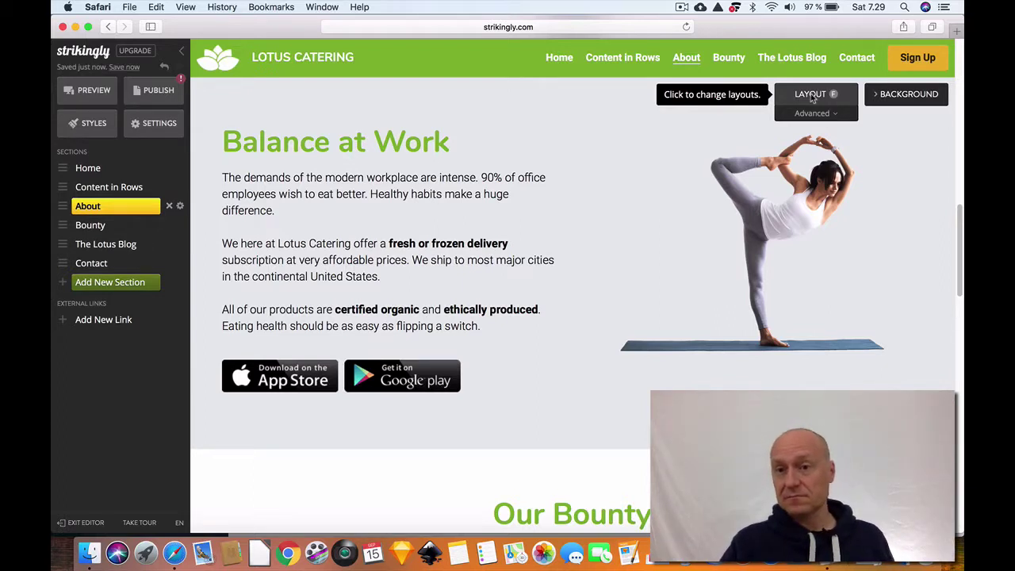
{"action": "left_click", "coordinate": [812, 97]}
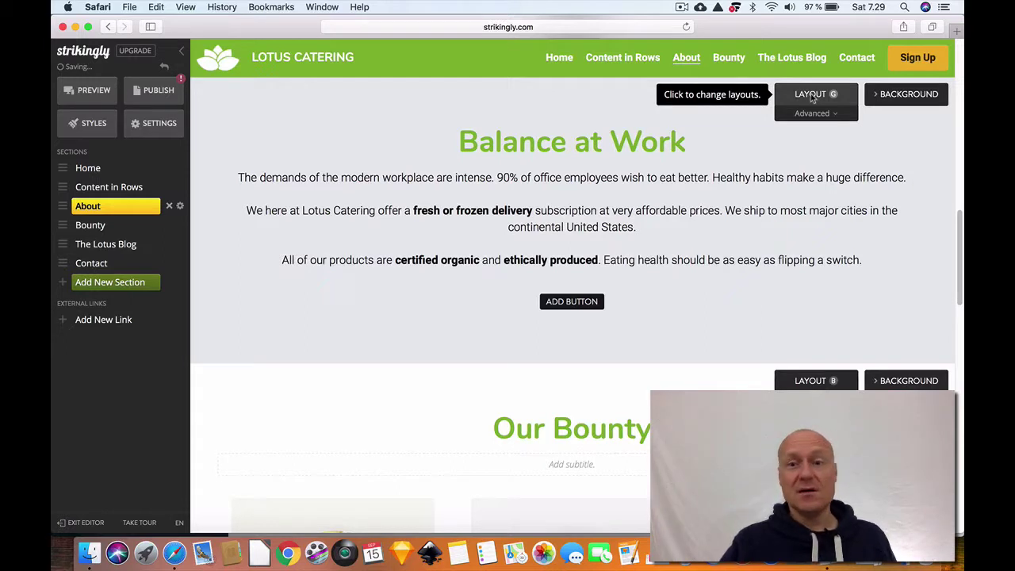
{"action": "left_click", "coordinate": [812, 97]}
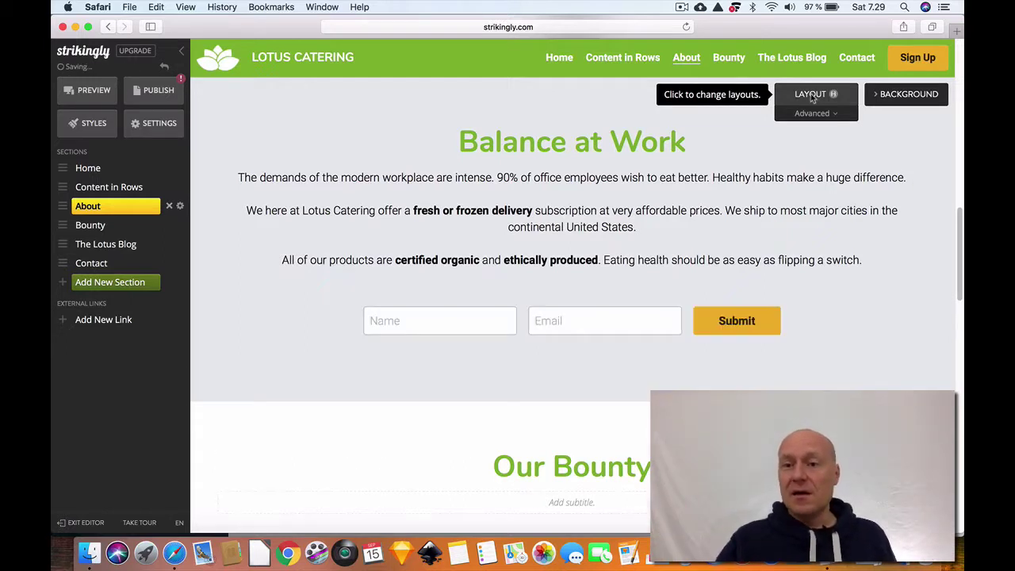
{"action": "left_click", "coordinate": [813, 97]}
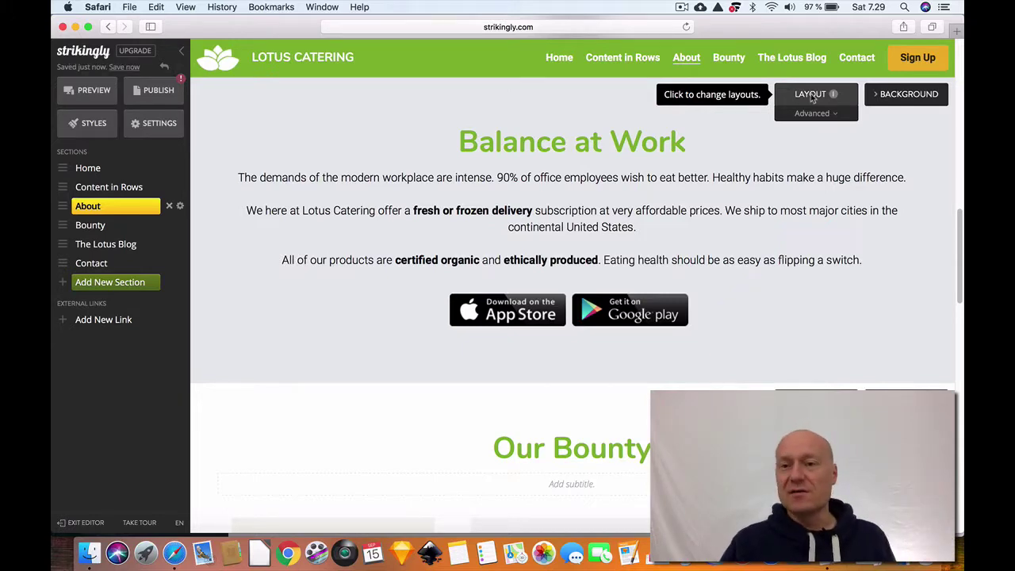
{"action": "left_click", "coordinate": [812, 97]}
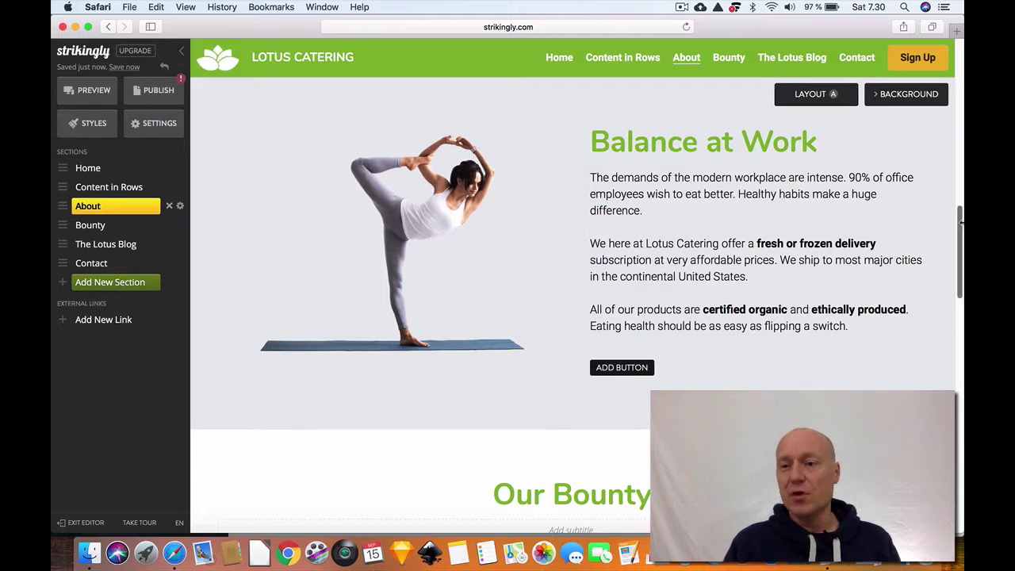
Return to the Home section and look over its heading, button and background image.
{"action": "left_click_drag", "start_coordinate": [961, 228], "coordinate": [959, 46]}
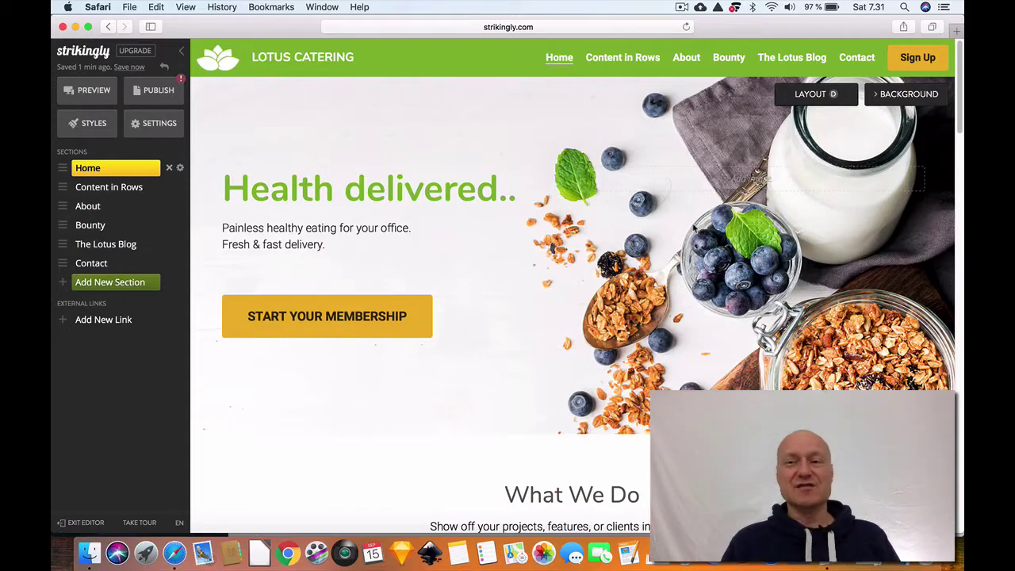
{"action": "mouse_move", "coordinate": [793, 181]}
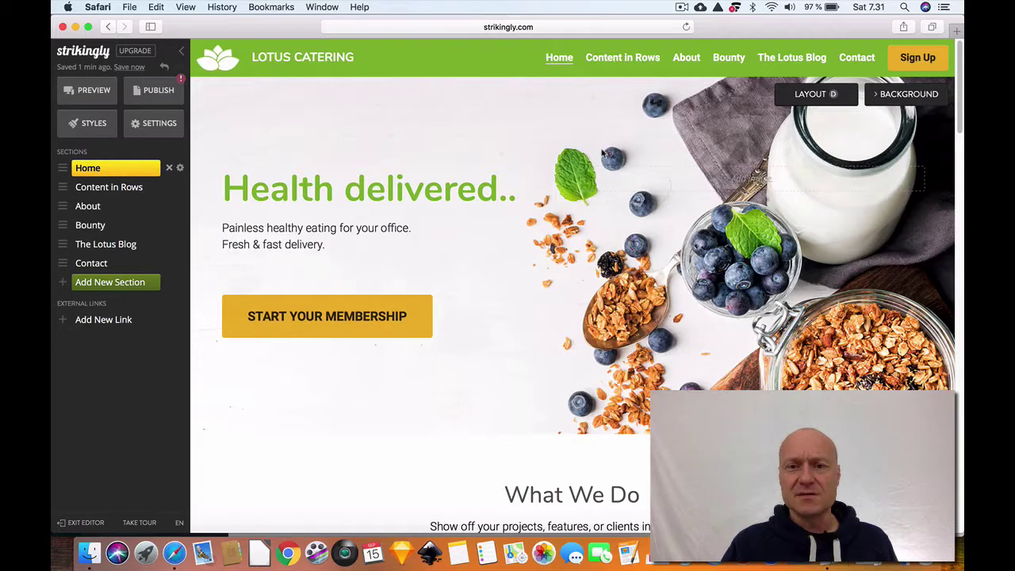
{"action": "mouse_move", "coordinate": [609, 181]}
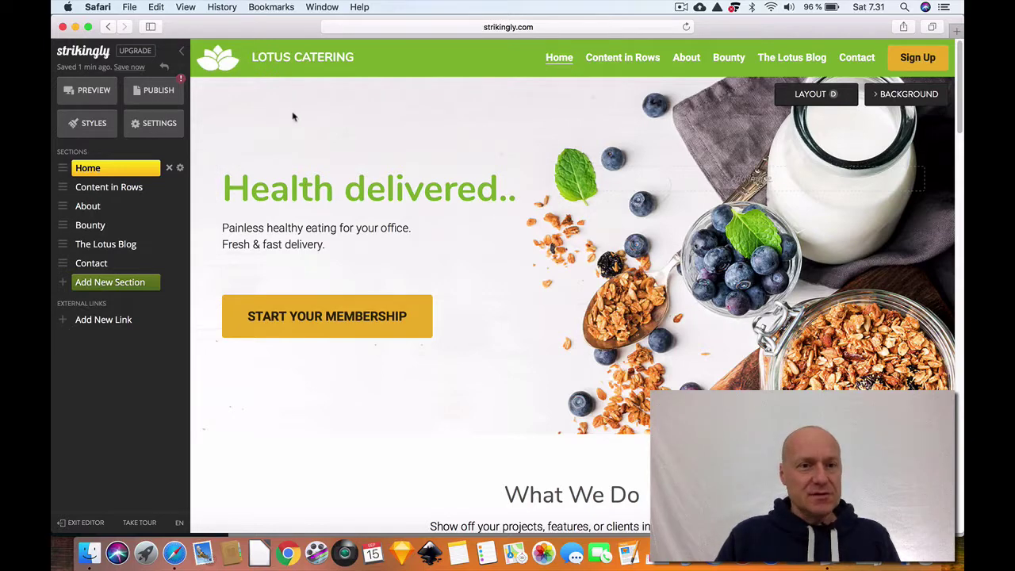
Change the site's color scheme to the red preset (#e74c3c) in the styles.
{"action": "left_click", "coordinate": [96, 122]}
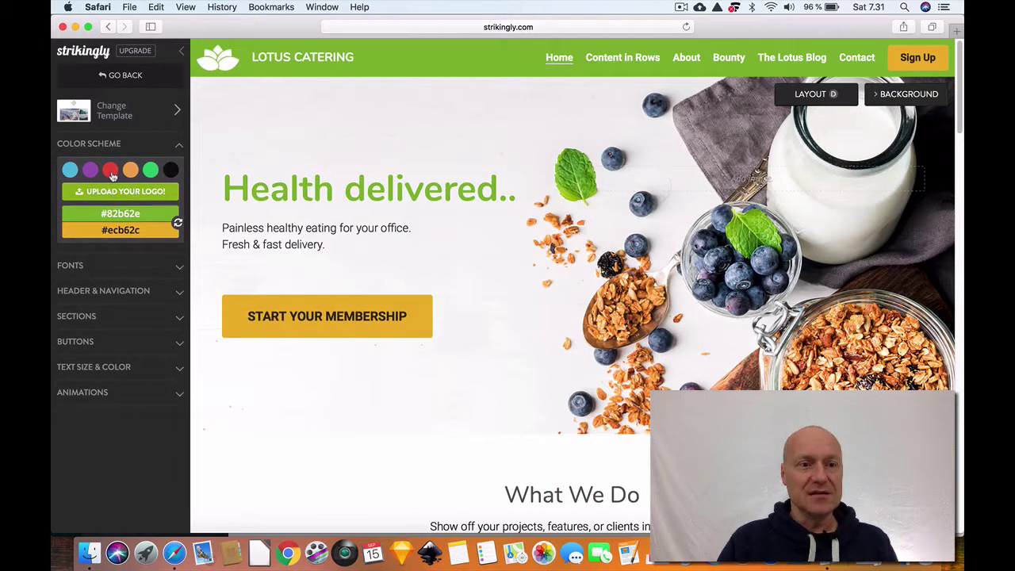
{"action": "left_click", "coordinate": [111, 171]}
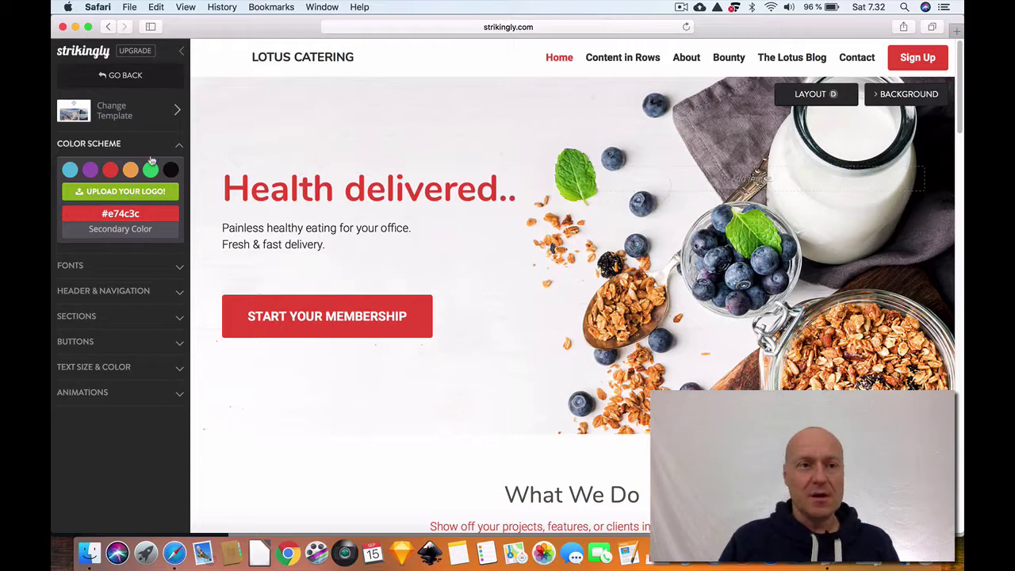
{"action": "left_click", "coordinate": [99, 76]}
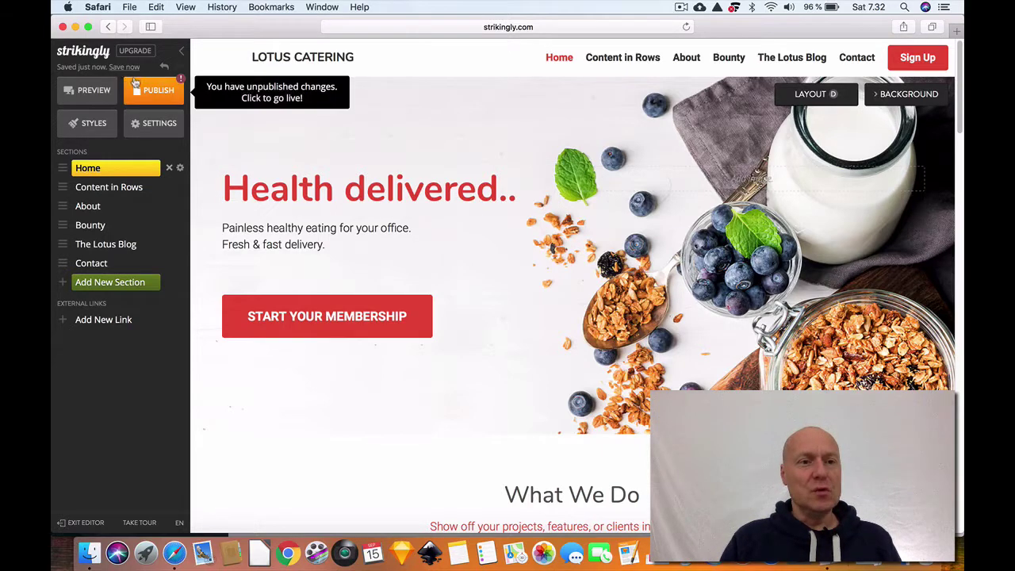
Look through the site settings for basic info, domains, the advanced options and the SEO checklist, then close them.
{"action": "left_click", "coordinate": [154, 127]}
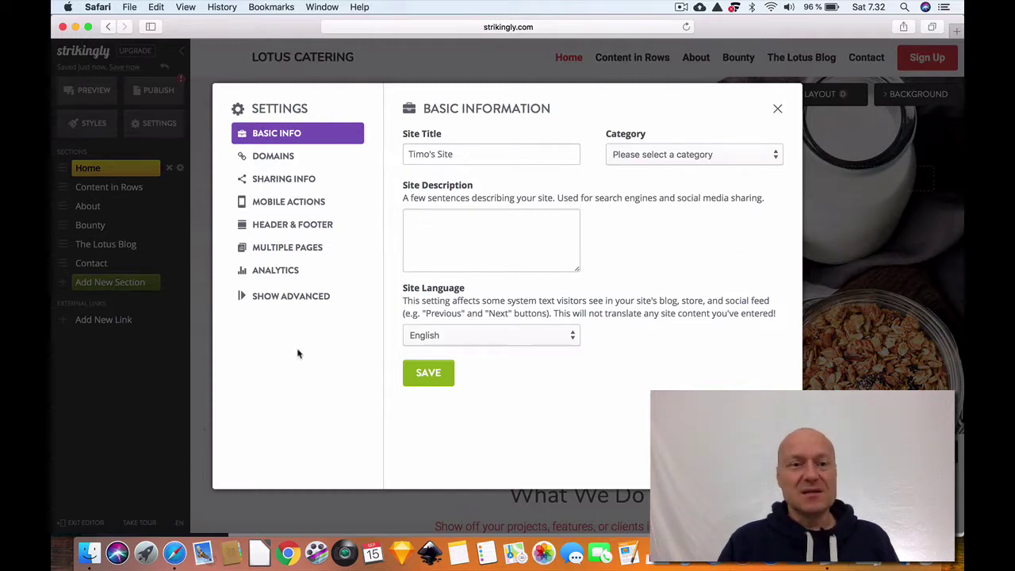
{"action": "left_click", "coordinate": [292, 157]}
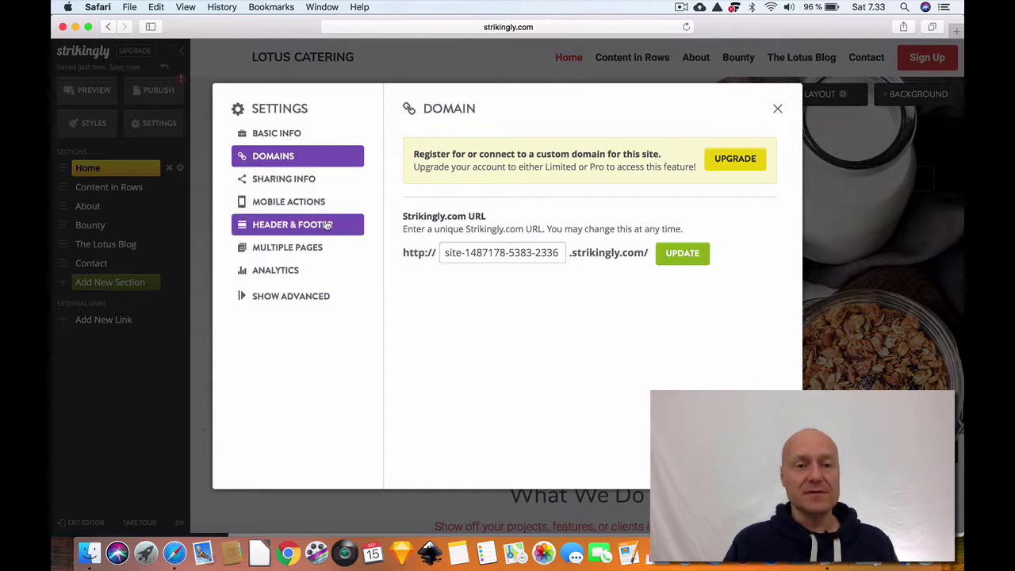
{"action": "left_click", "coordinate": [291, 302]}
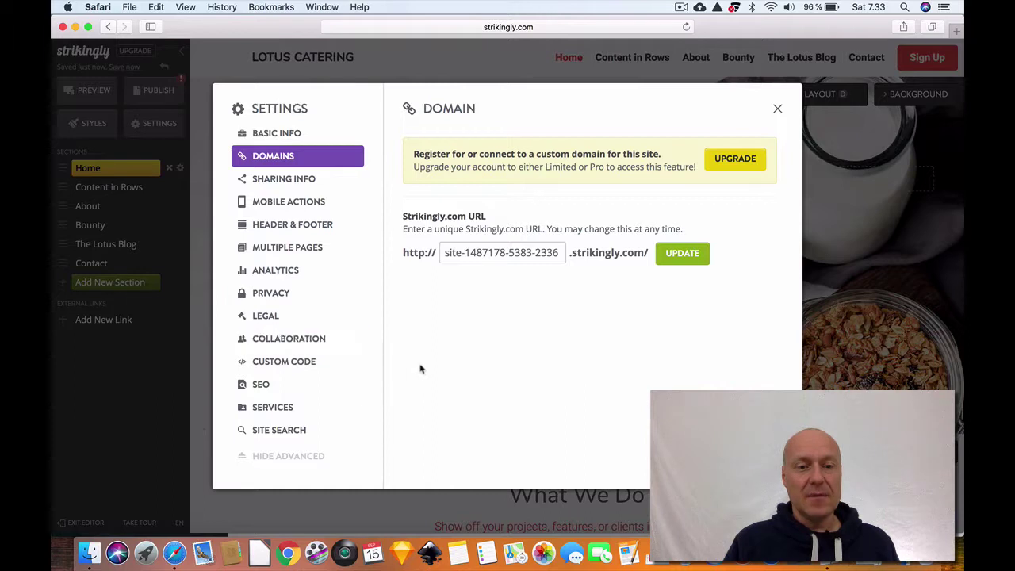
{"action": "left_click", "coordinate": [279, 388]}
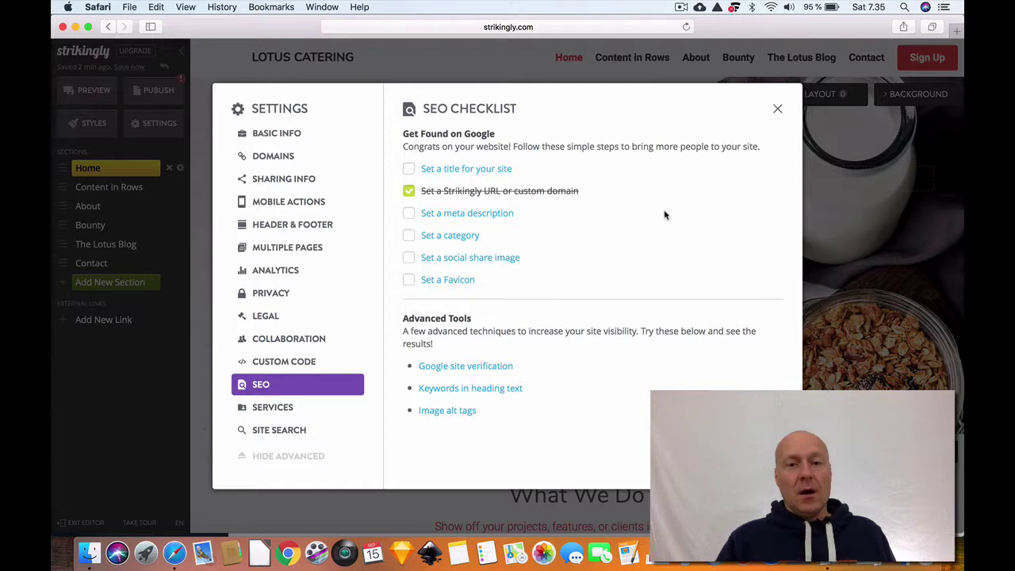
{"action": "left_click", "coordinate": [778, 108]}
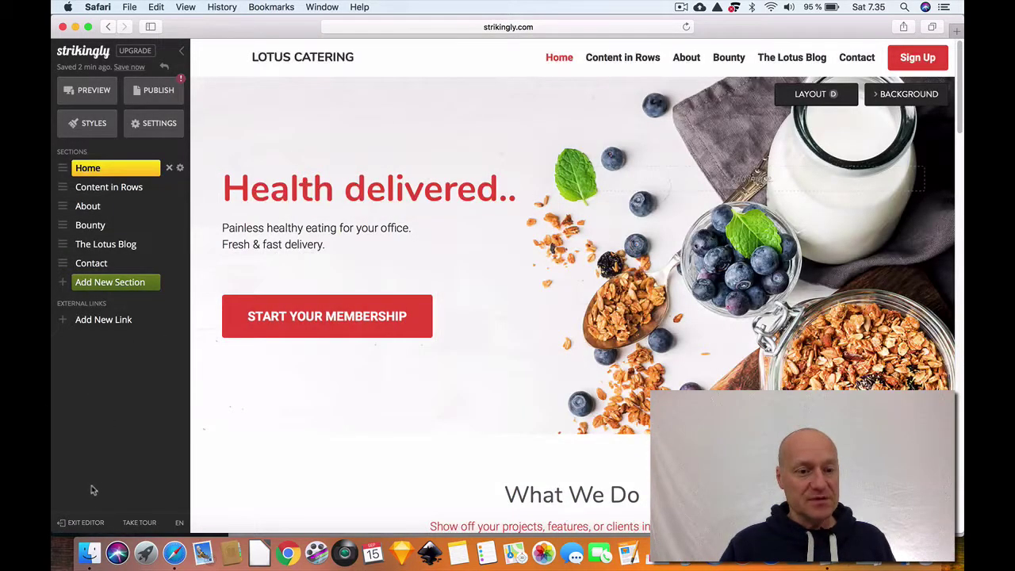
Exit the editor to the dashboard and show the clone, delete and publish options of the unpublished site.
{"action": "left_click", "coordinate": [85, 525]}
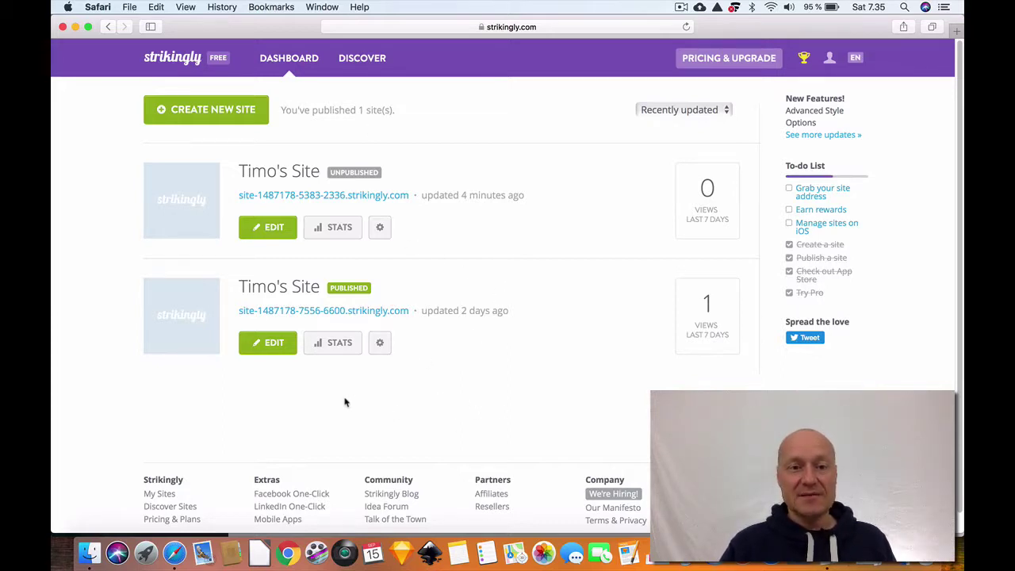
{"action": "left_click", "coordinate": [380, 236]}
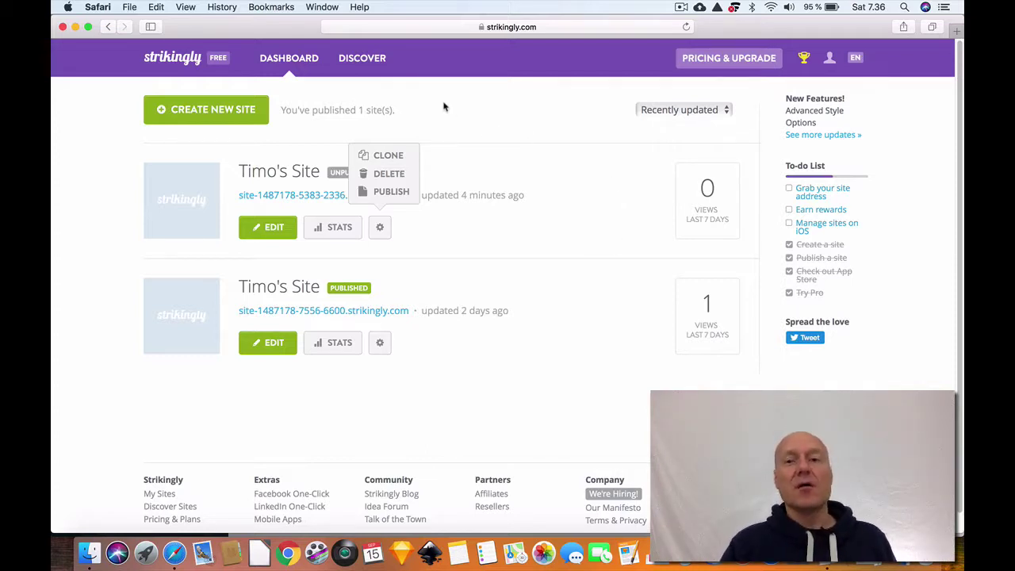
Browse the Discover gallery of websites built by the Strikingly community.
{"action": "left_click", "coordinate": [377, 60]}
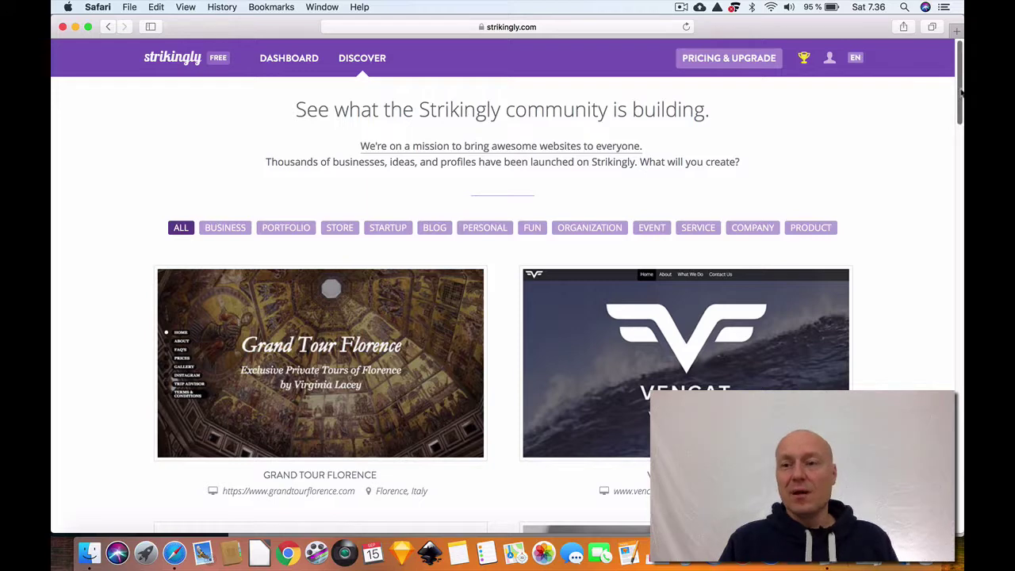
{"action": "left_click_drag", "start_coordinate": [961, 93], "coordinate": [948, 77]}
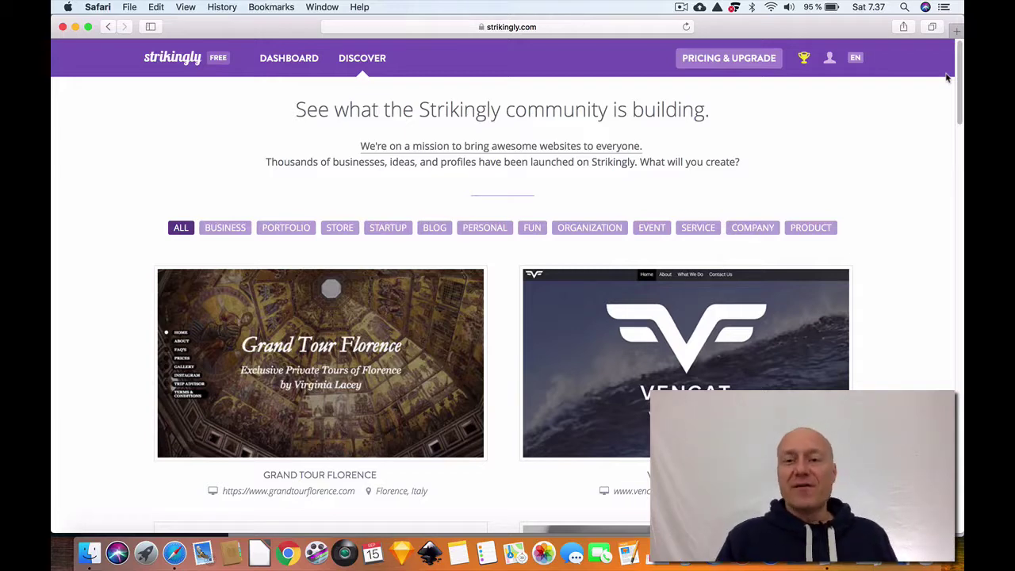
{"action": "mouse_move", "coordinate": [412, 273]}
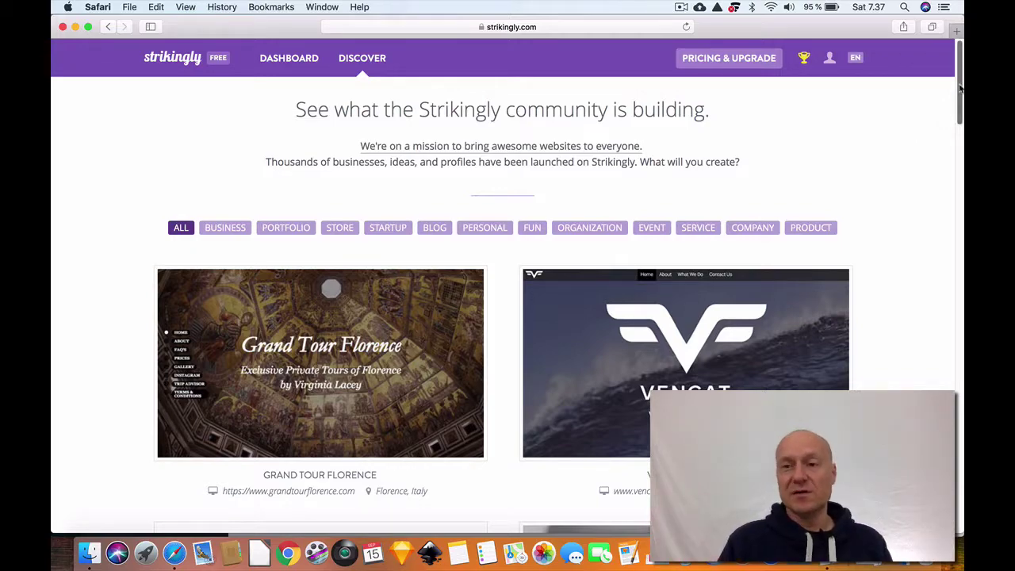
{"action": "left_click_drag", "start_coordinate": [960, 90], "coordinate": [960, 246]}
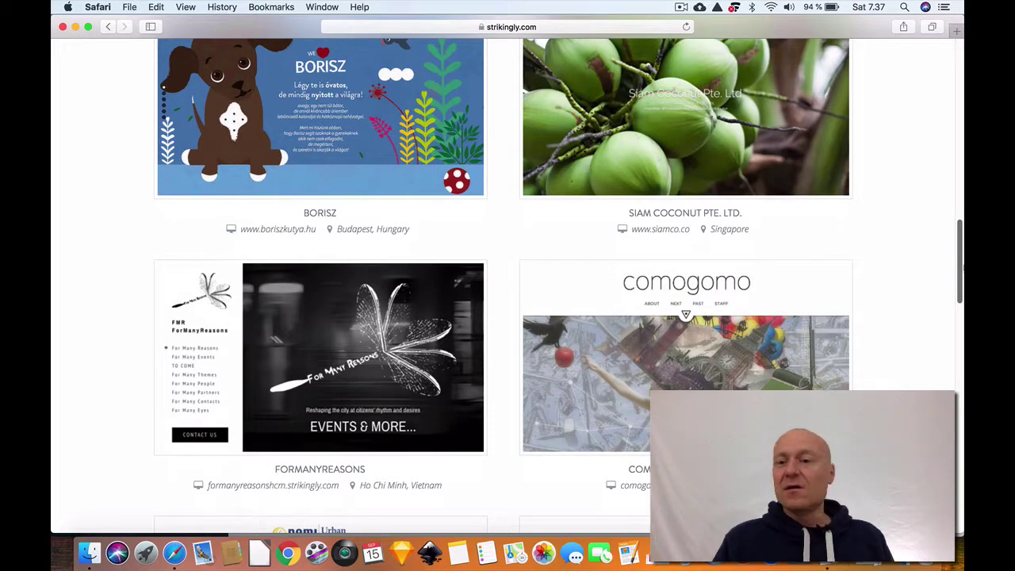
{"action": "left_click_drag", "start_coordinate": [960, 269], "coordinate": [961, 85]}
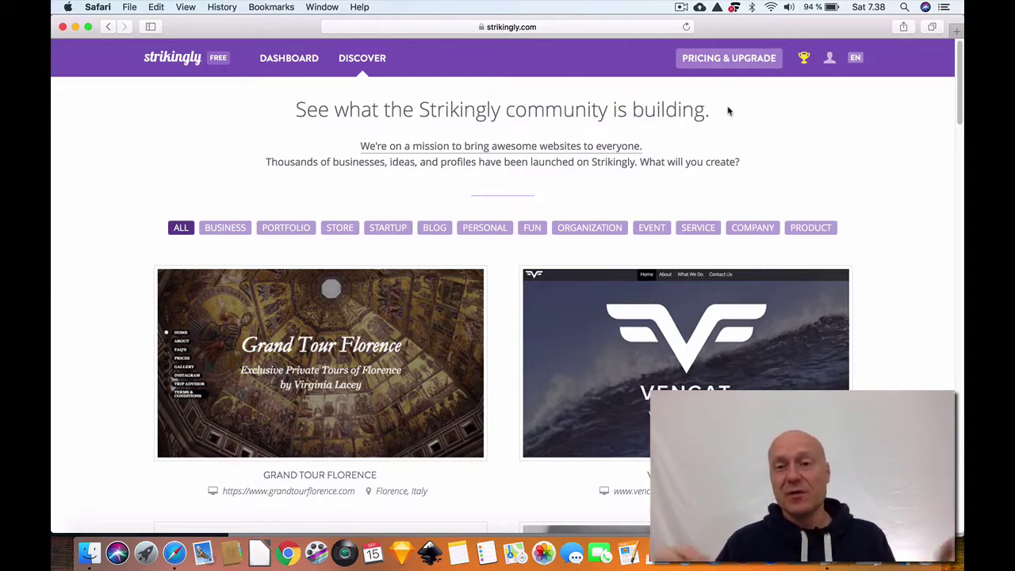
Open the pricing page and compare the features of the yearly Limited, Pro and VIP plans and the Free plan.
{"action": "left_click", "coordinate": [706, 67]}
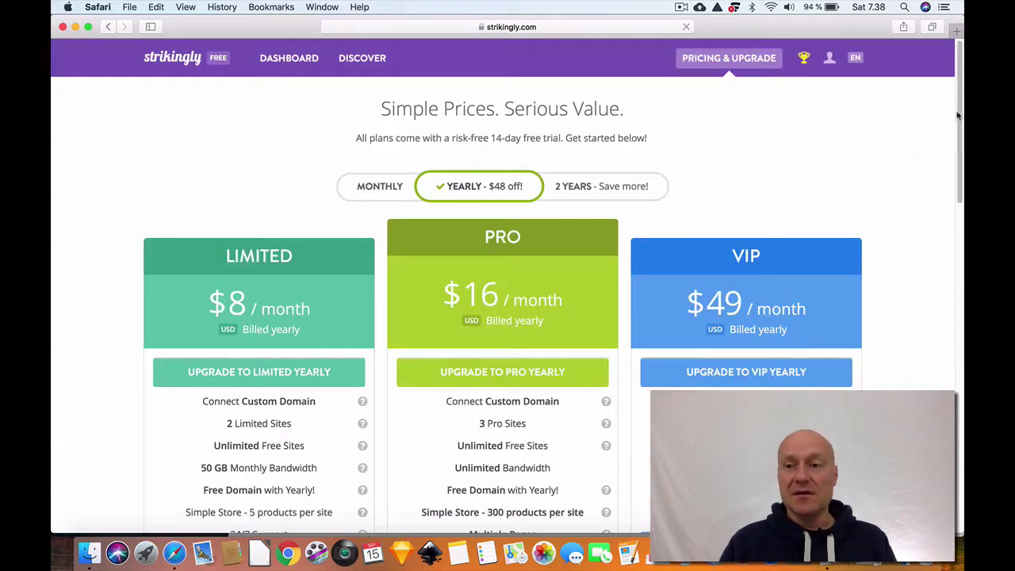
{"action": "scroll", "coordinate": [960, 140], "scroll_direction": "down", "scroll_amount": 2}
{"action": "scroll", "coordinate": [962, 140], "scroll_direction": "down", "scroll_amount": 5}
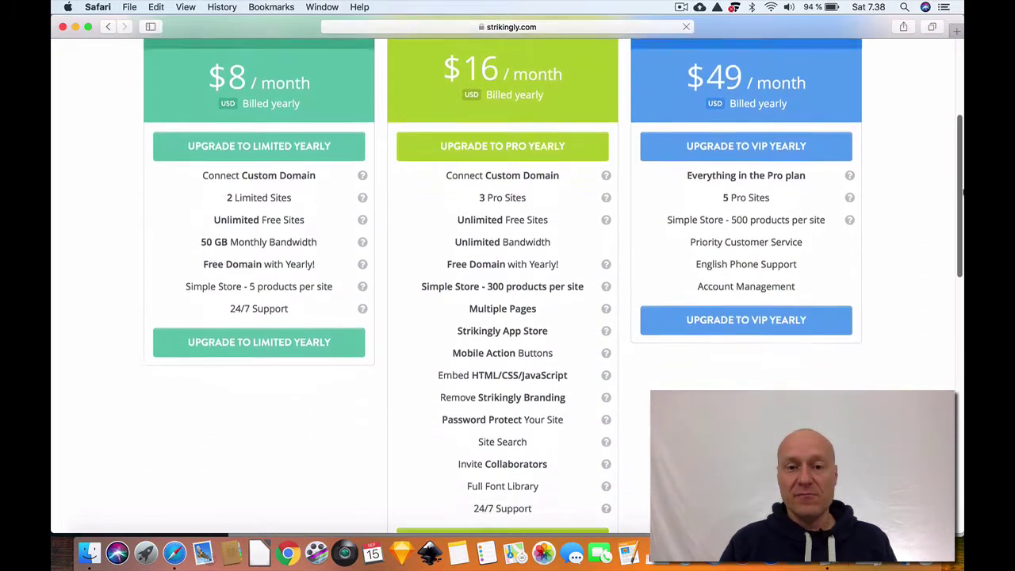
{"action": "scroll", "coordinate": [962, 139], "scroll_direction": "up", "scroll_amount": 3}
{"action": "scroll", "coordinate": [962, 140], "scroll_direction": "down", "scroll_amount": 4}
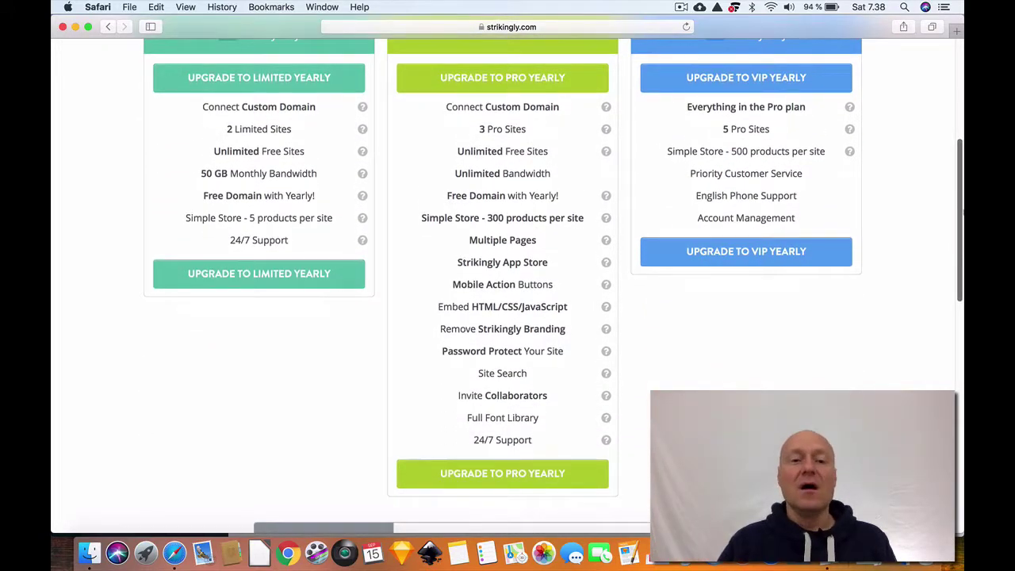
{"action": "left_click_drag", "start_coordinate": [958, 214], "coordinate": [956, 265]}
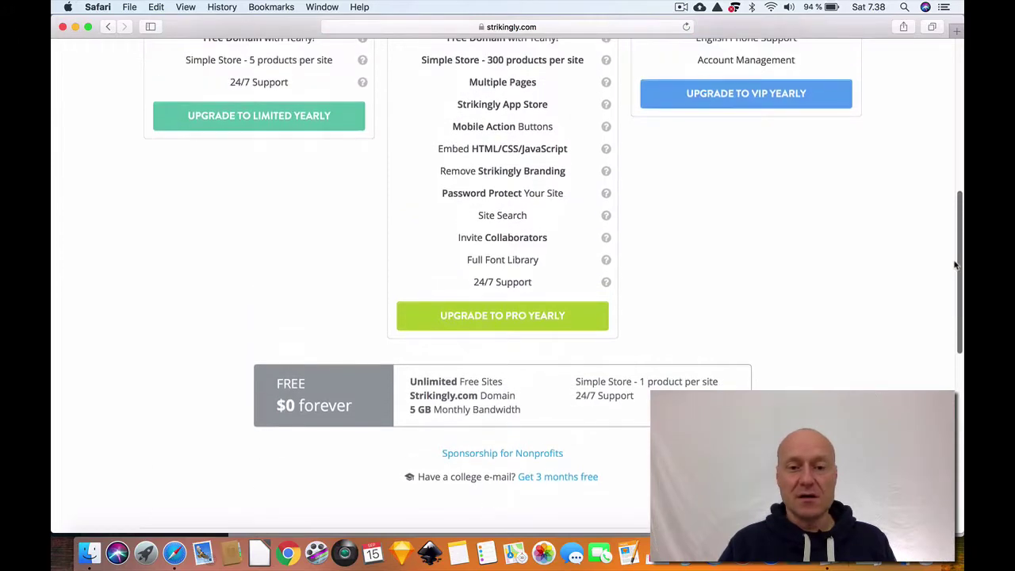
{"action": "scroll", "coordinate": [956, 266], "scroll_direction": "up", "scroll_amount": 10}
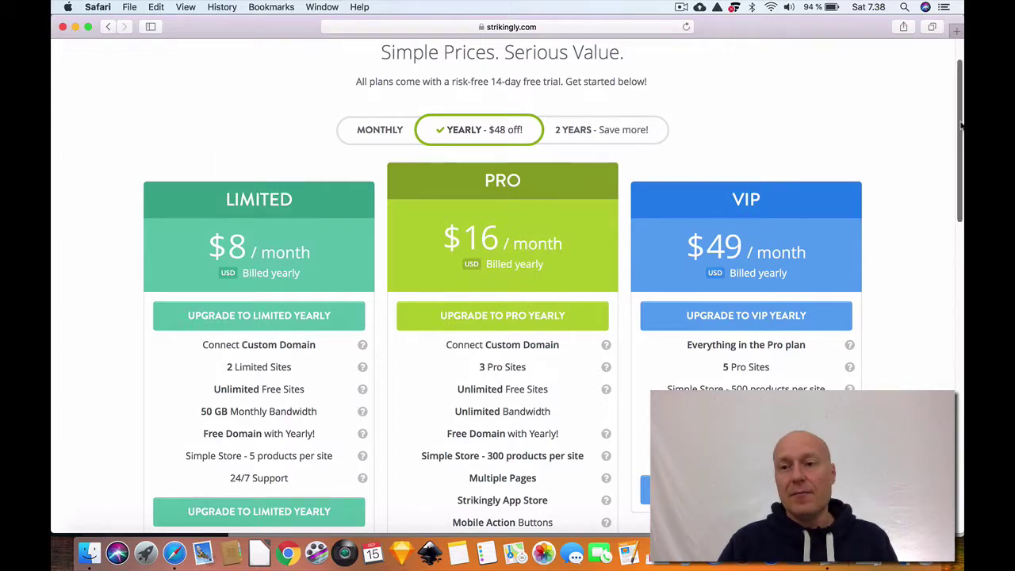
{"action": "left_click_drag", "start_coordinate": [962, 125], "coordinate": [961, 152]}
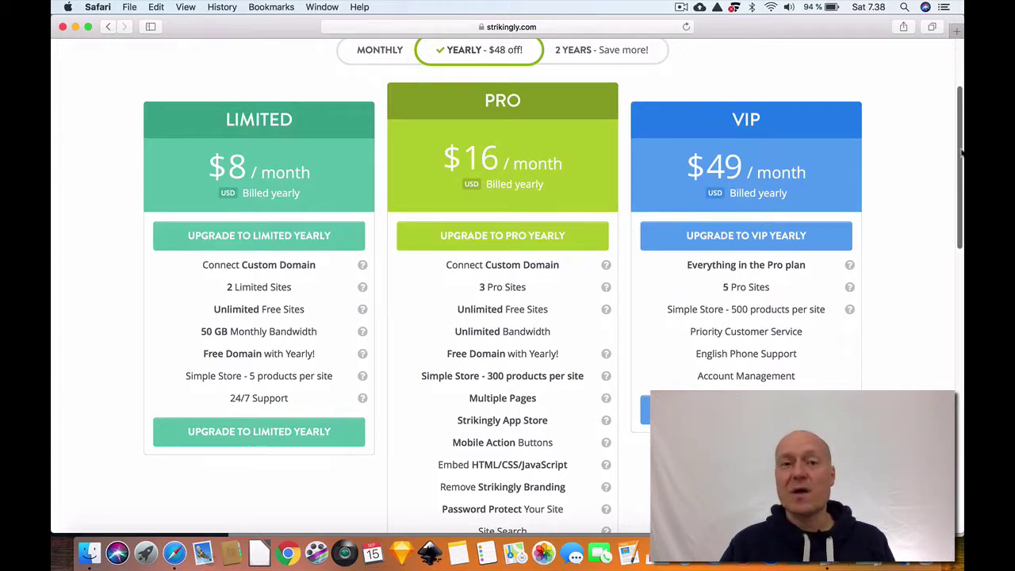
{"action": "mouse_move", "coordinate": [962, 153]}
{"action": "left_mouse_down"}
{"action": "mouse_move", "coordinate": [960, 203]}
{"action": "mouse_move", "coordinate": [958, 165]}
{"action": "left_mouse_up"}
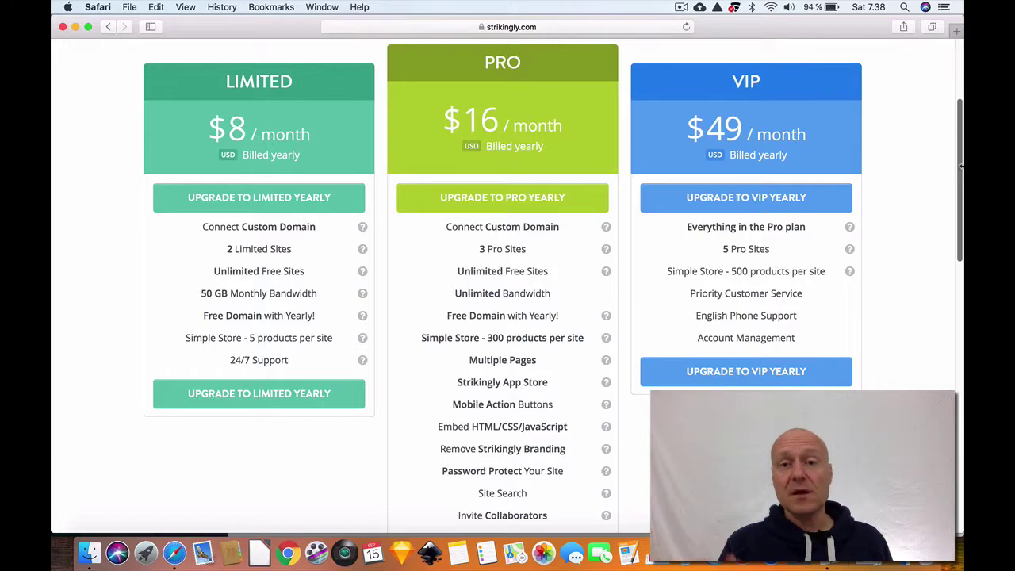
{"action": "left_click_drag", "start_coordinate": [962, 171], "coordinate": [958, 307]}
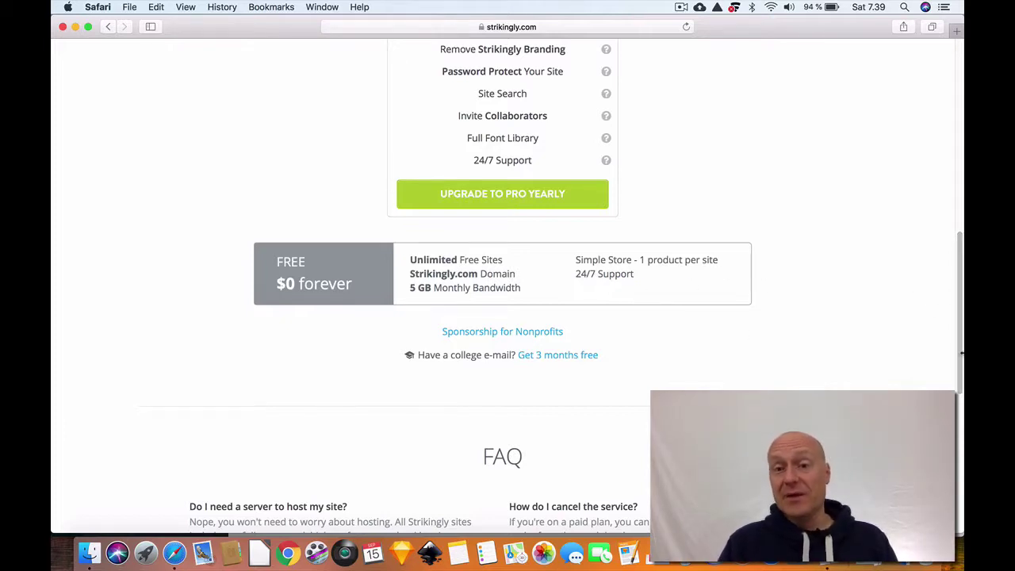
{"action": "left_click_drag", "start_coordinate": [961, 352], "coordinate": [962, 205]}
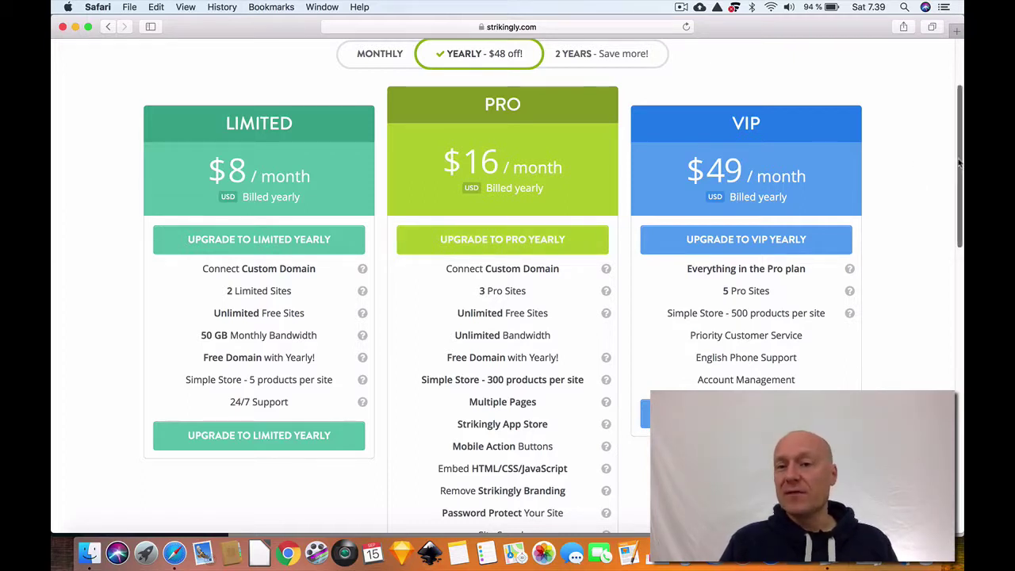
{"action": "left_click_drag", "start_coordinate": [959, 162], "coordinate": [959, 211]}
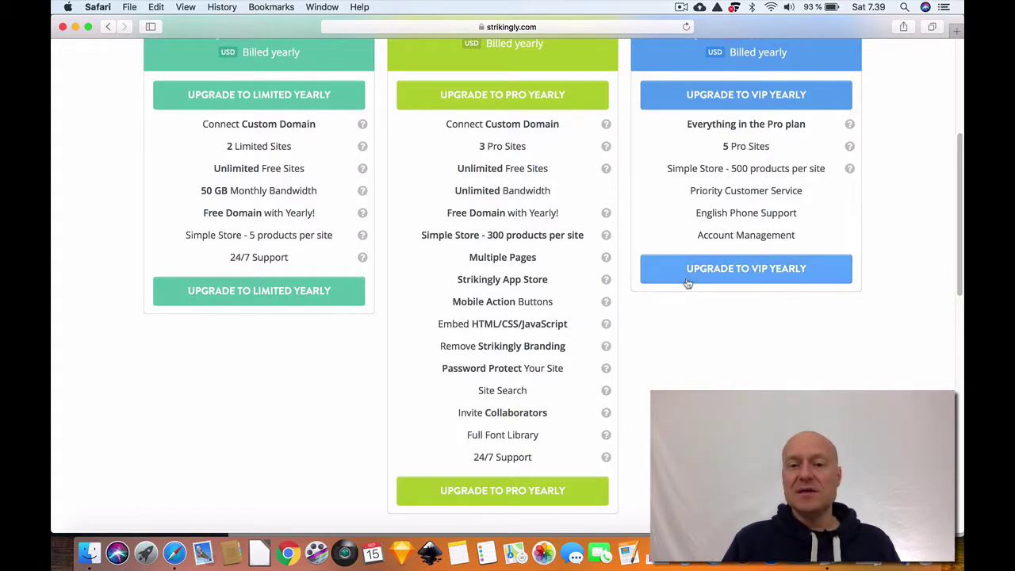
Read the explanations of the Pro plan's HTML/CSS/JavaScript embedding, multiple pages and free domain features.
{"action": "mouse_move", "coordinate": [614, 382]}
{"action": "mouse_move", "coordinate": [606, 322]}
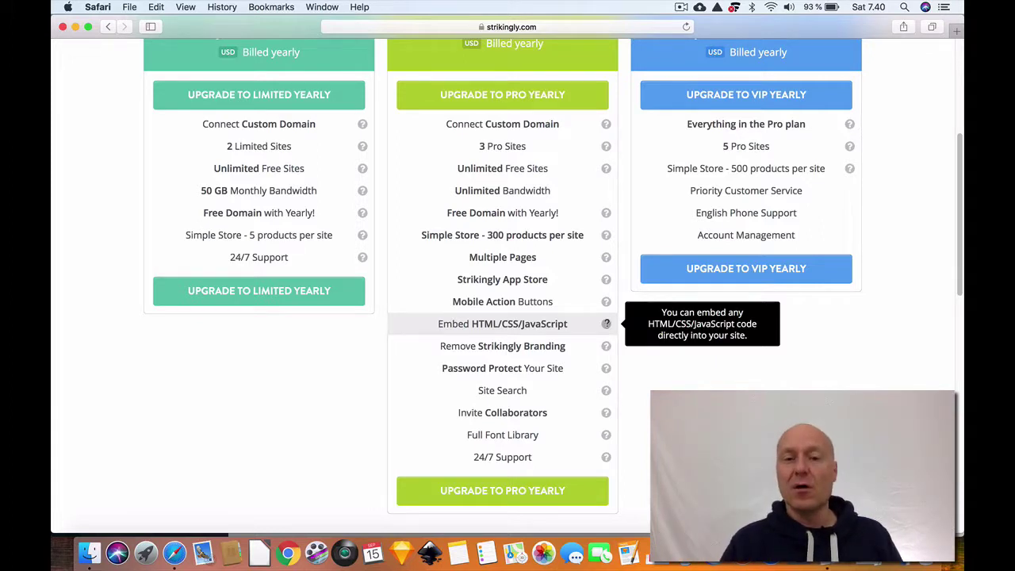
{"action": "mouse_move", "coordinate": [611, 254]}
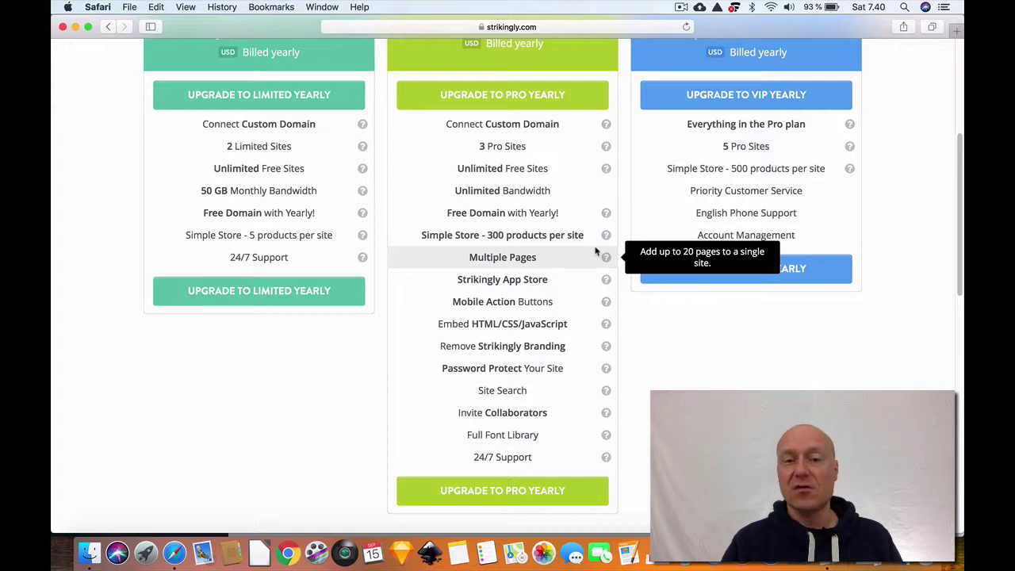
{"action": "mouse_move", "coordinate": [603, 236]}
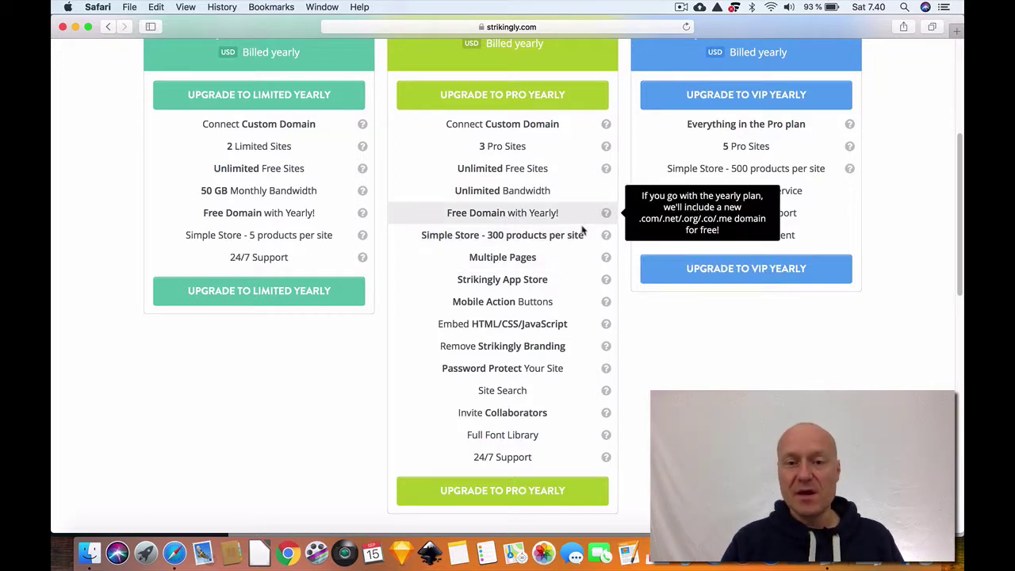
{"action": "mouse_move", "coordinate": [575, 289]}
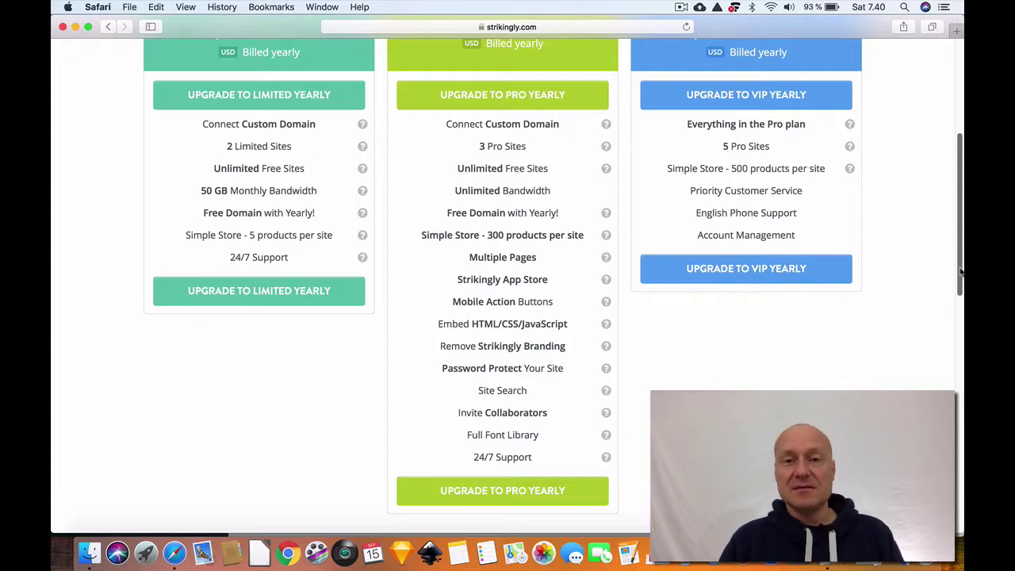
{"action": "left_click_drag", "start_coordinate": [961, 272], "coordinate": [960, 241]}
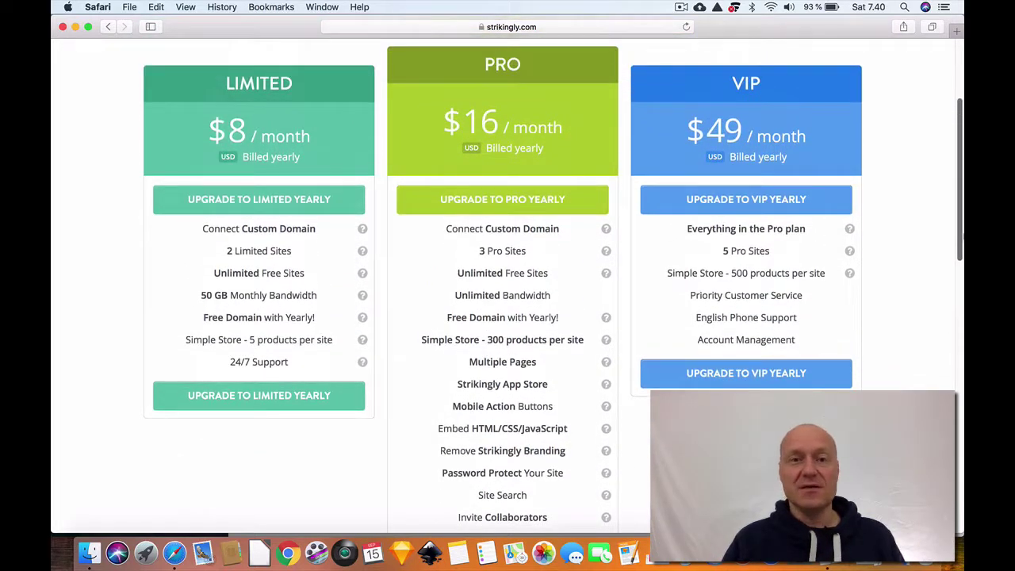
{"action": "mouse_move", "coordinate": [563, 341]}
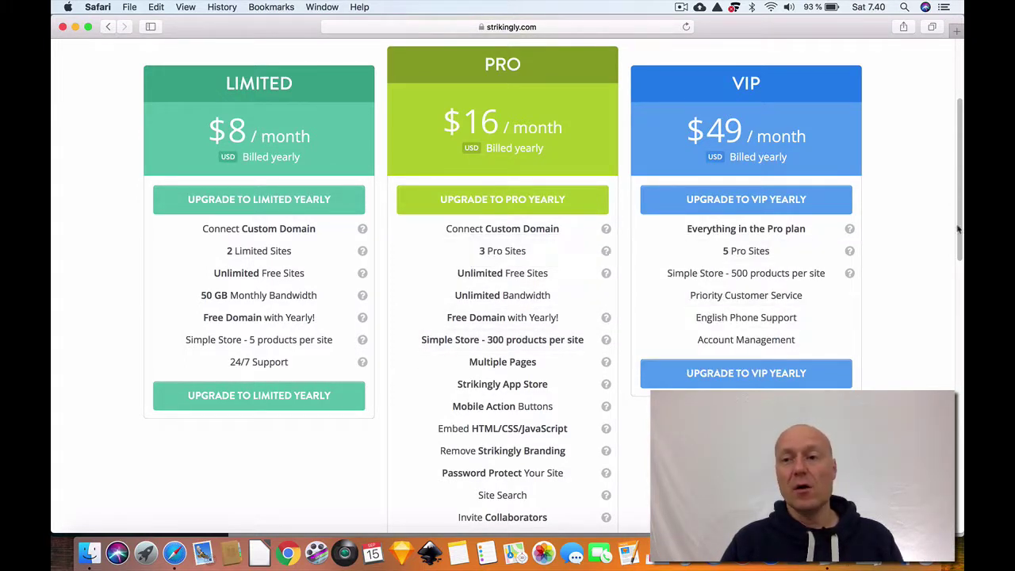
Compare the plan prices for monthly billing and for two-year billing.
{"action": "scroll", "coordinate": [962, 238], "scroll_direction": "up", "scroll_amount": 5}
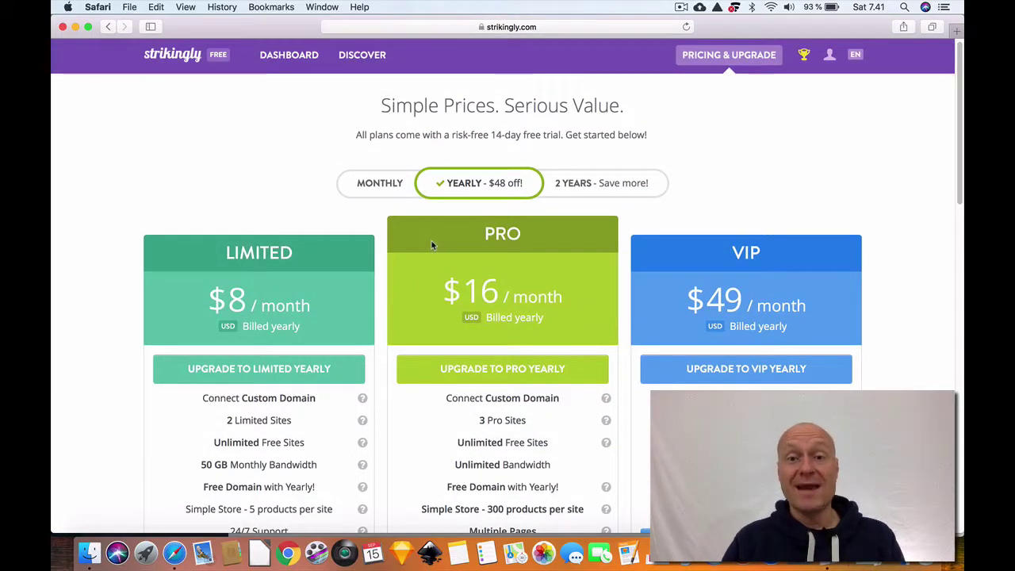
{"action": "left_click", "coordinate": [371, 188]}
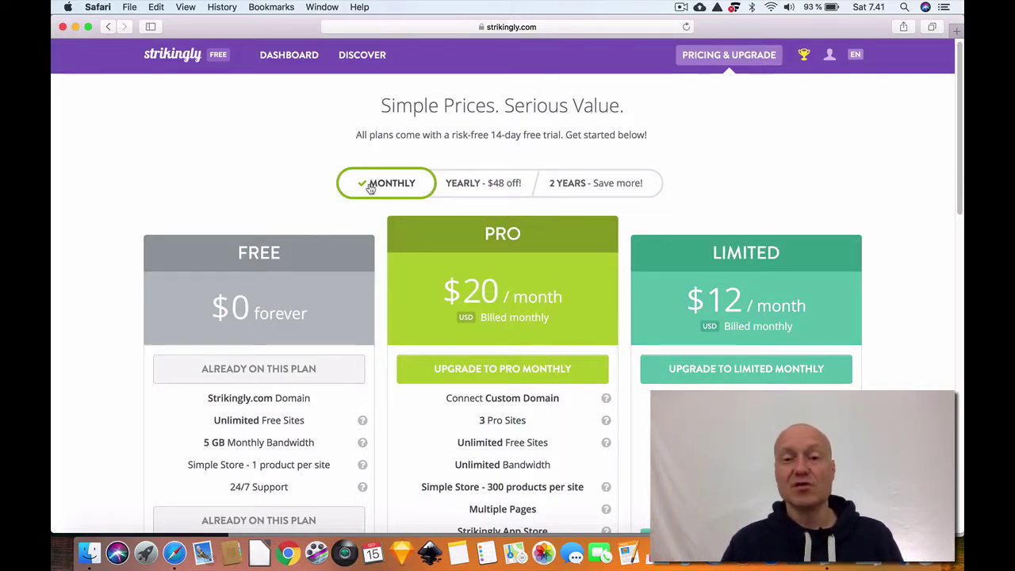
{"action": "left_click", "coordinate": [574, 197]}
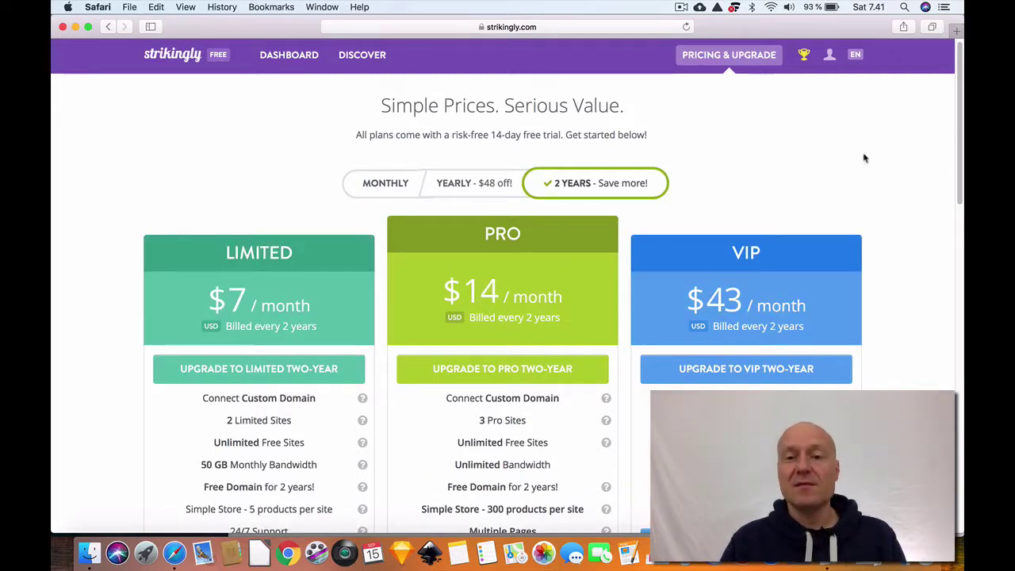